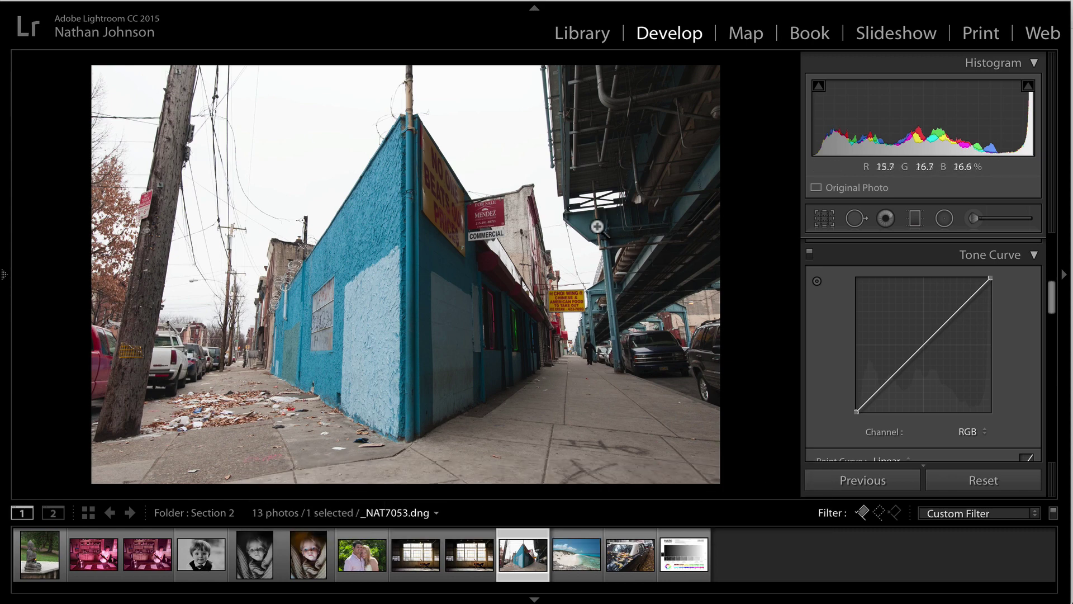
pyautogui.click(600, 226)
pyautogui.moveTo(620, 225); pyautogui.dragTo(549, 234)
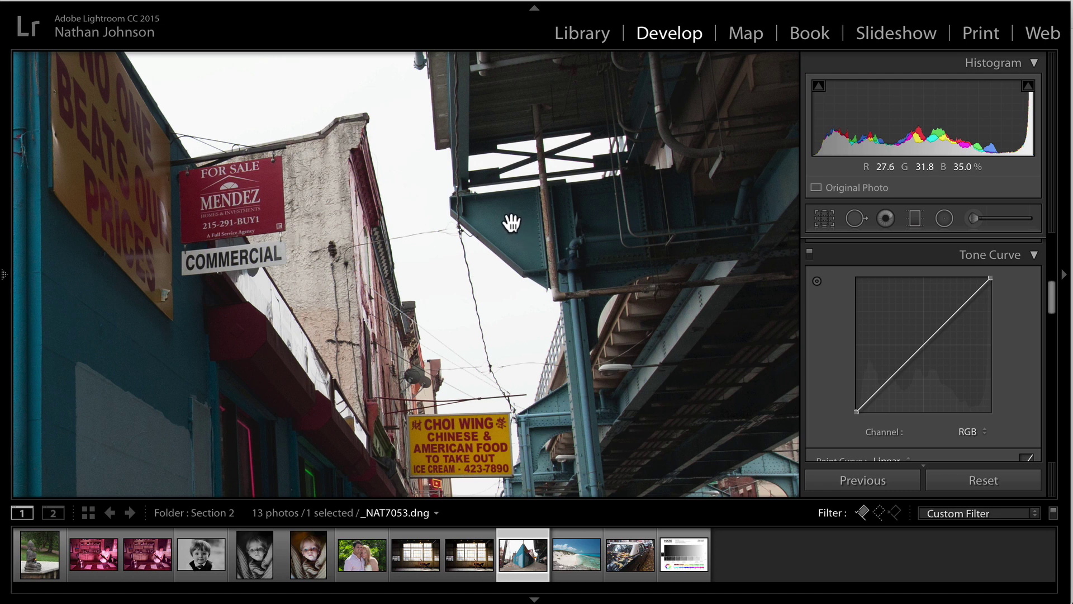
pyautogui.moveTo(512, 223); pyautogui.dragTo(480, 228)
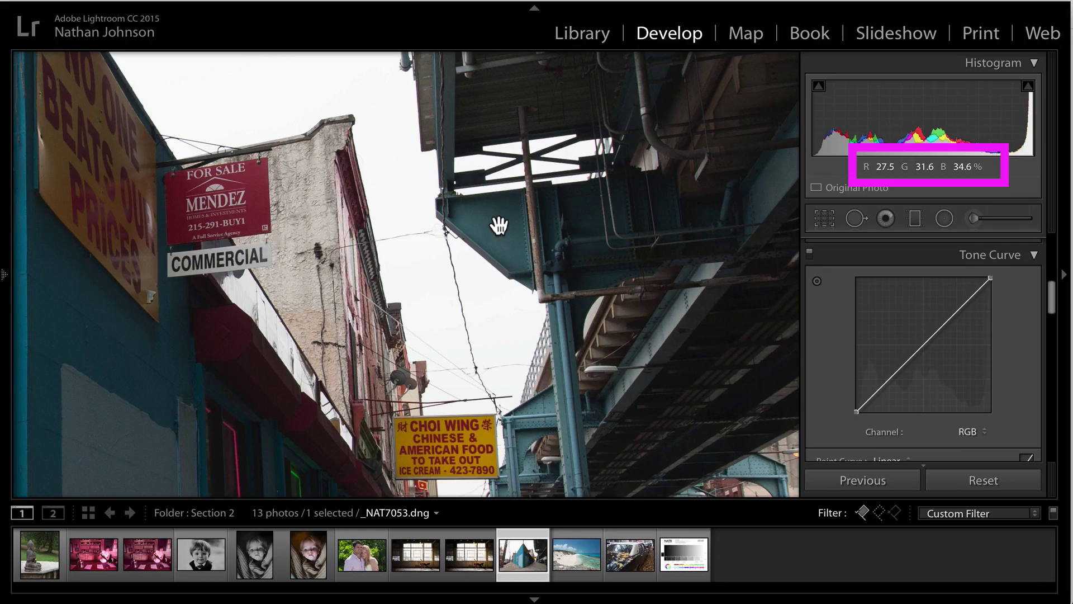
pyautogui.click(499, 225)
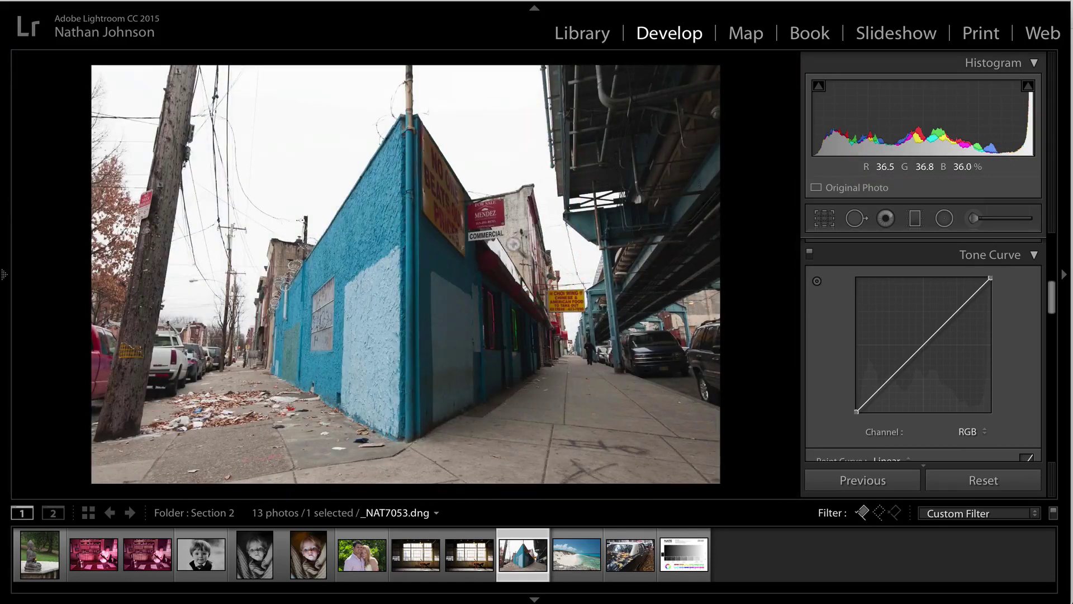
pyautogui.click(674, 547)
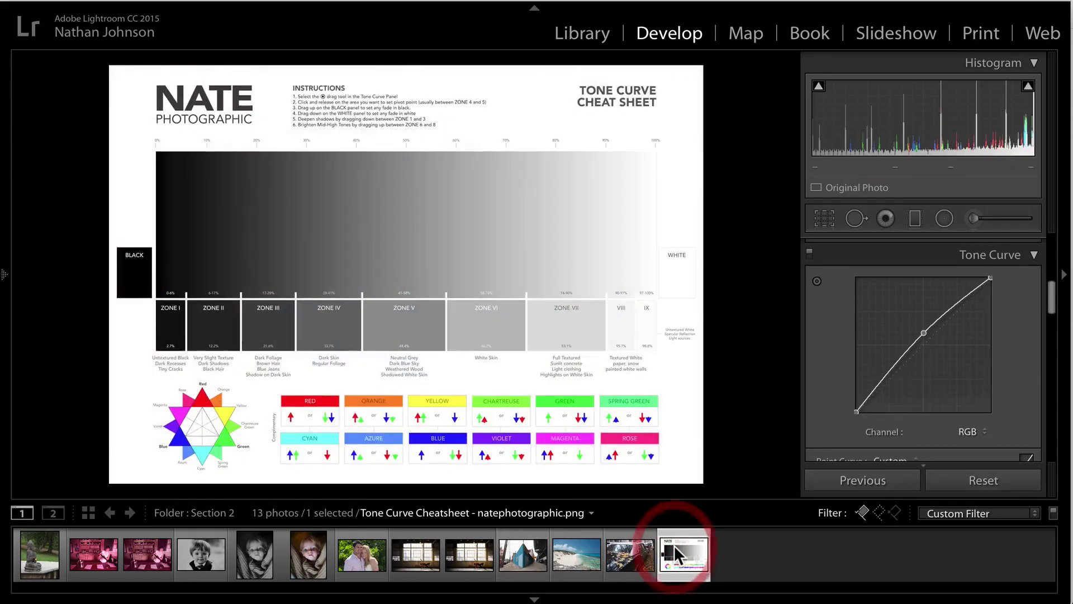
pyautogui.click(382, 435)
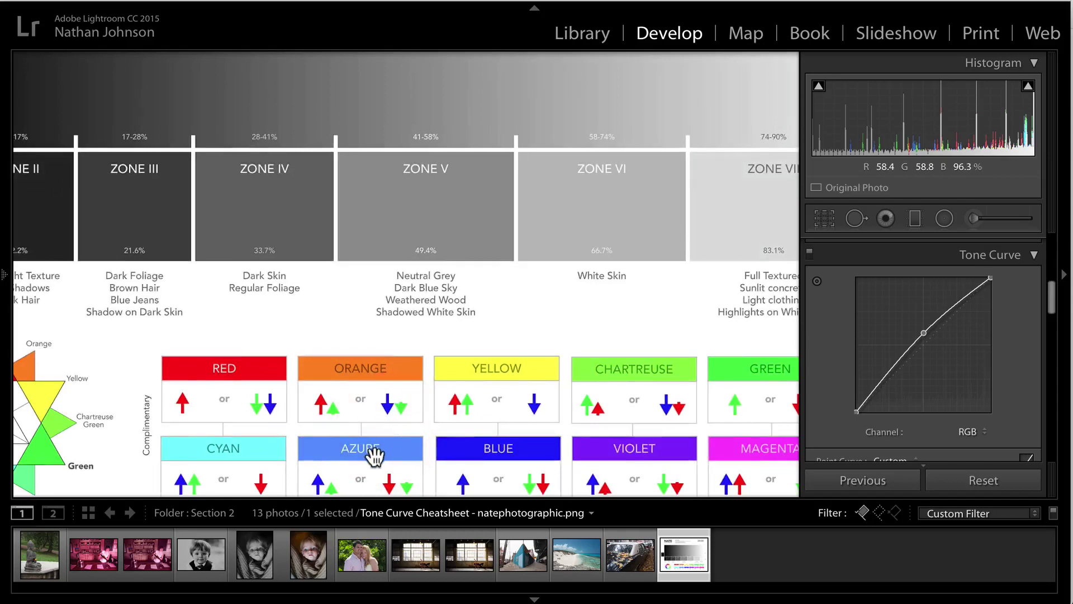
pyautogui.moveTo(373, 455); pyautogui.dragTo(384, 358)
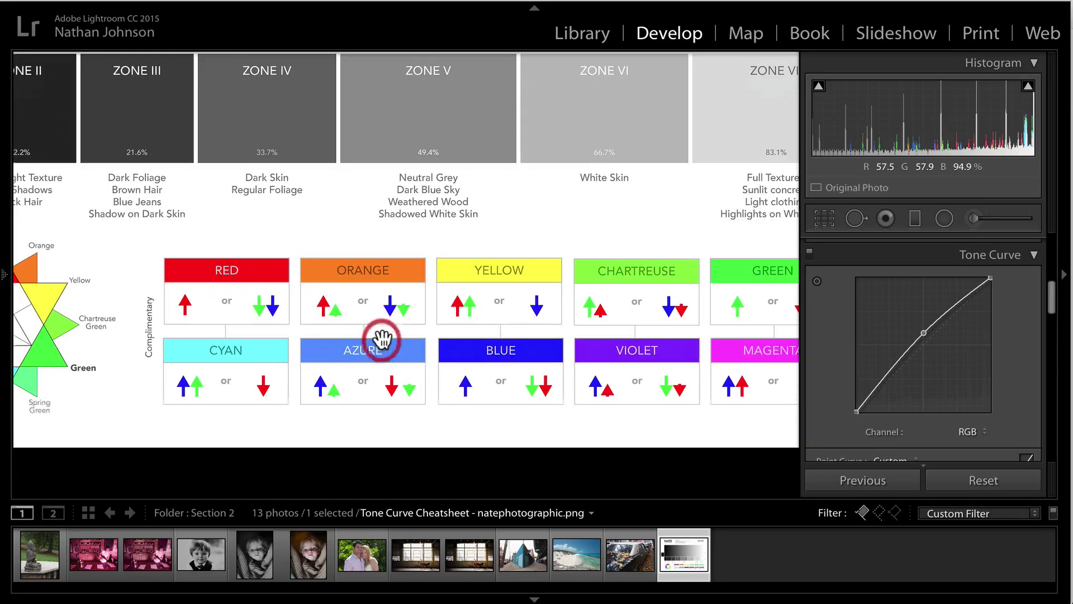
pyautogui.click(393, 388)
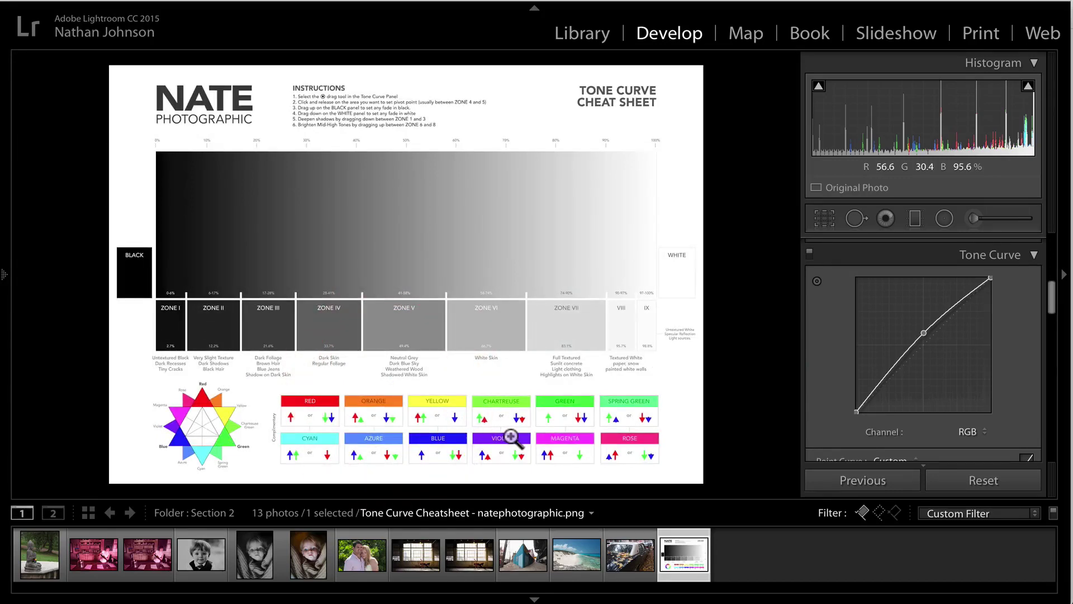
pyautogui.click(523, 554)
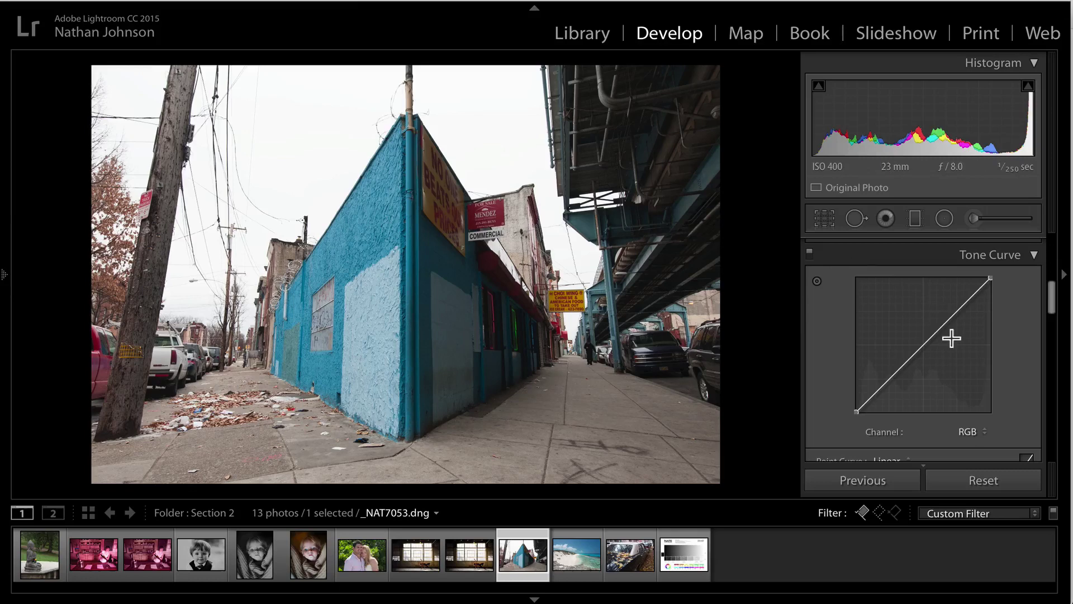
# On the RGB curve, lift the black point to about 2.4% and lower the white point to about 91.8%
pyautogui.click(968, 431)
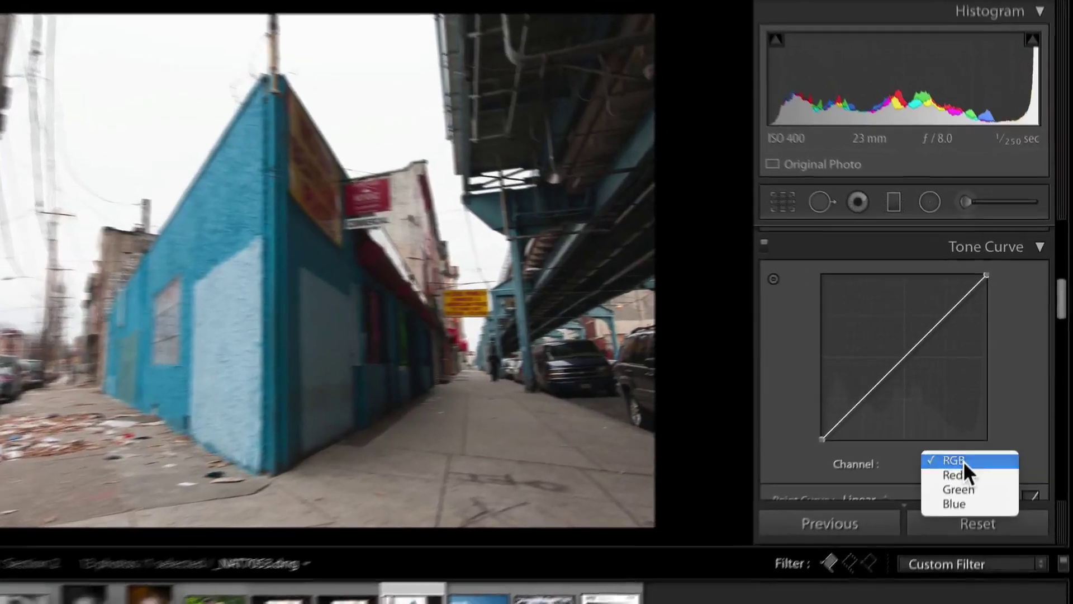
pyautogui.click(972, 430)
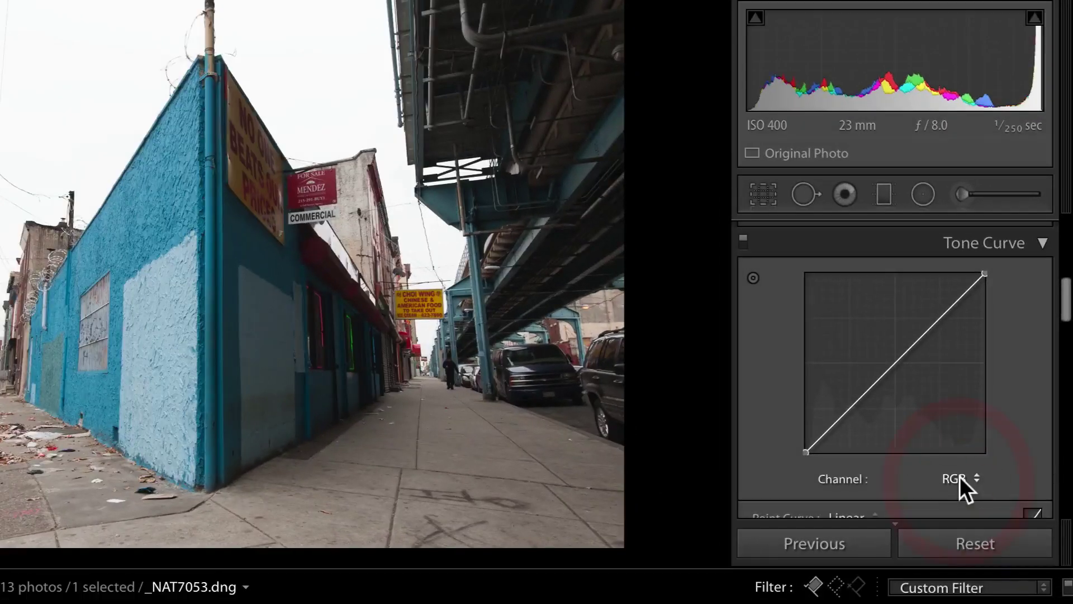
pyautogui.click(806, 452)
pyautogui.moveTo(806, 452); pyautogui.dragTo(804, 431)
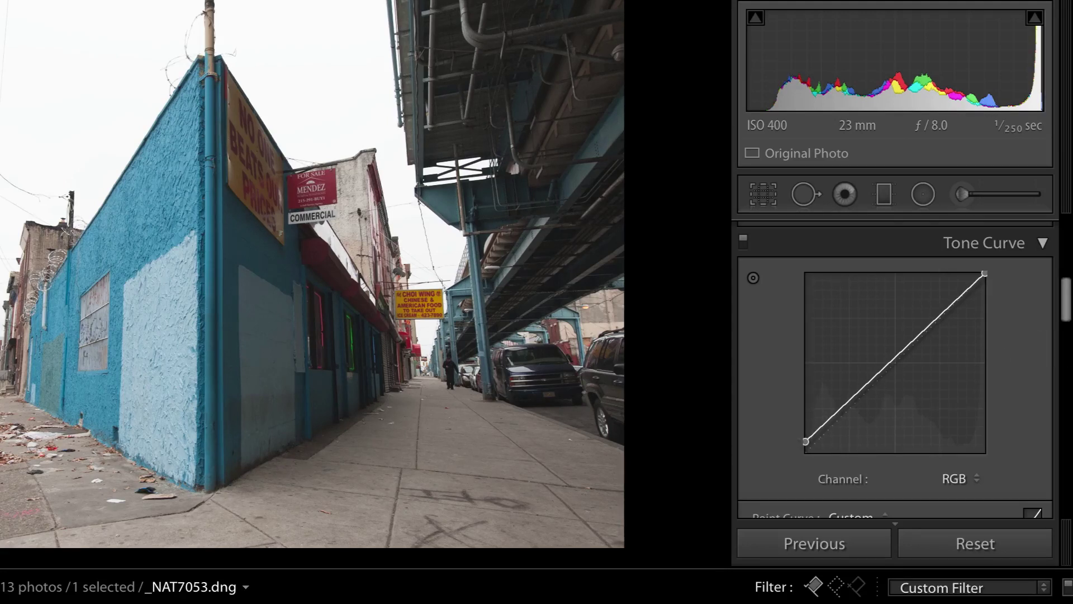
pyautogui.moveTo(985, 274)
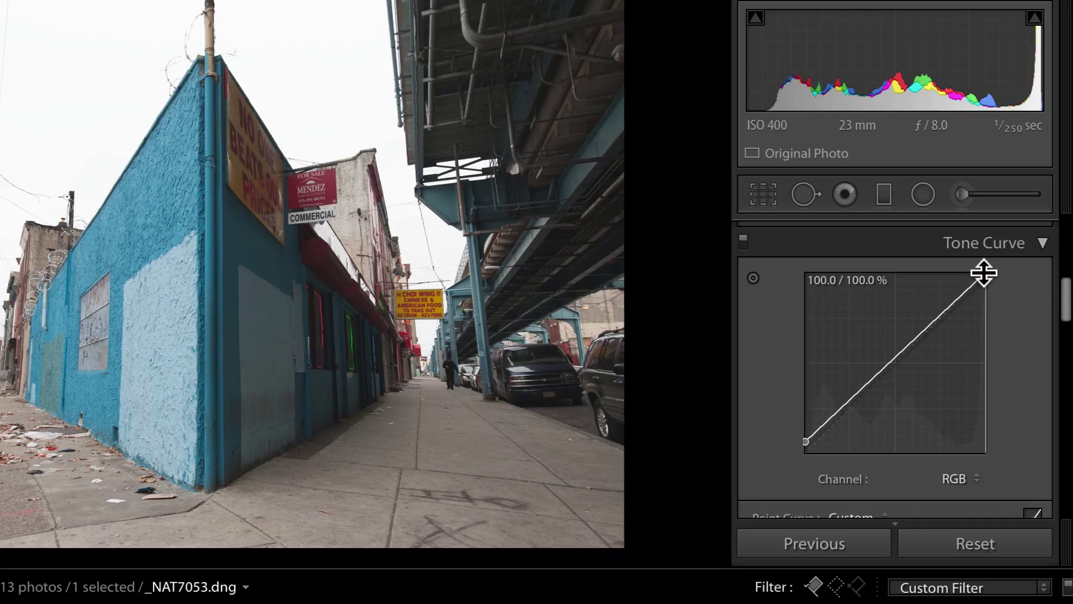
pyautogui.moveTo(984, 273); pyautogui.dragTo(985, 297)
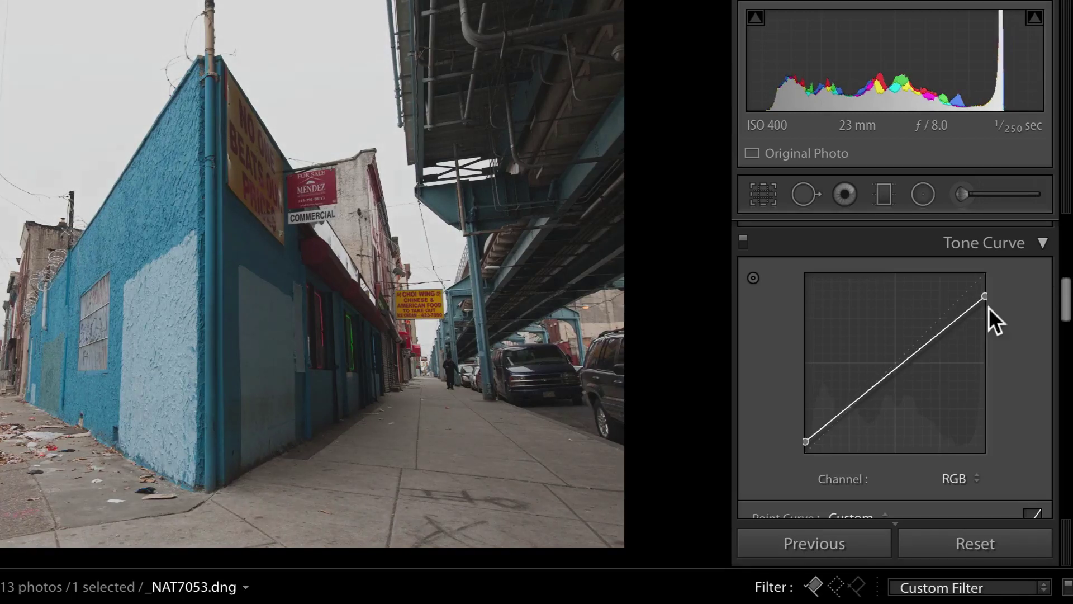
# Add shadow, highlight and midtone points to the RGB curve, pulling shadows down and raising the upper points
pyautogui.click(822, 426)
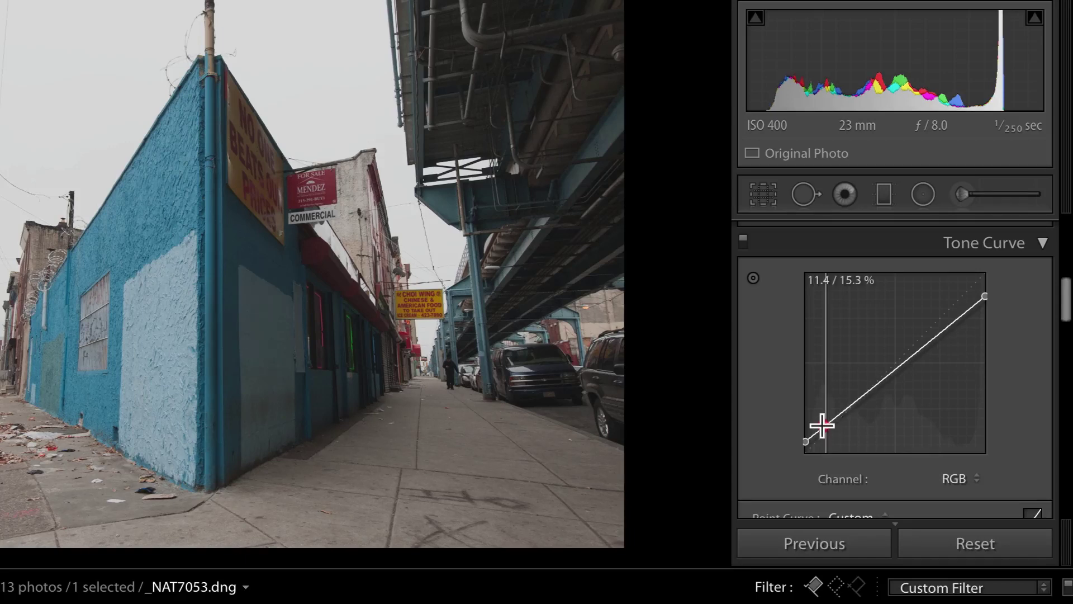
pyautogui.moveTo(822, 426); pyautogui.dragTo(824, 425)
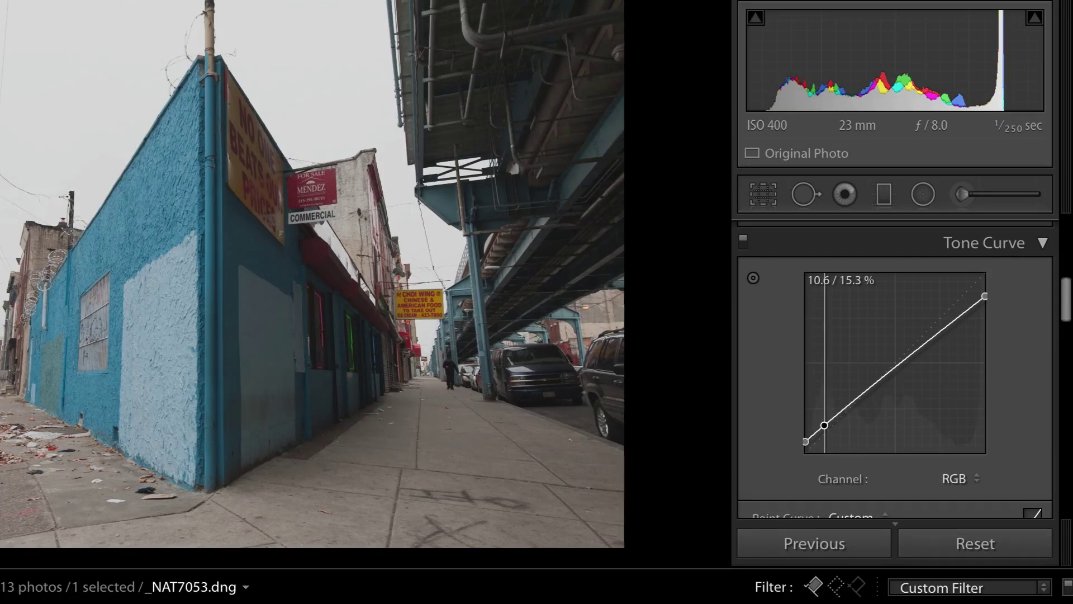
pyautogui.moveTo(824, 426); pyautogui.dragTo(824, 439)
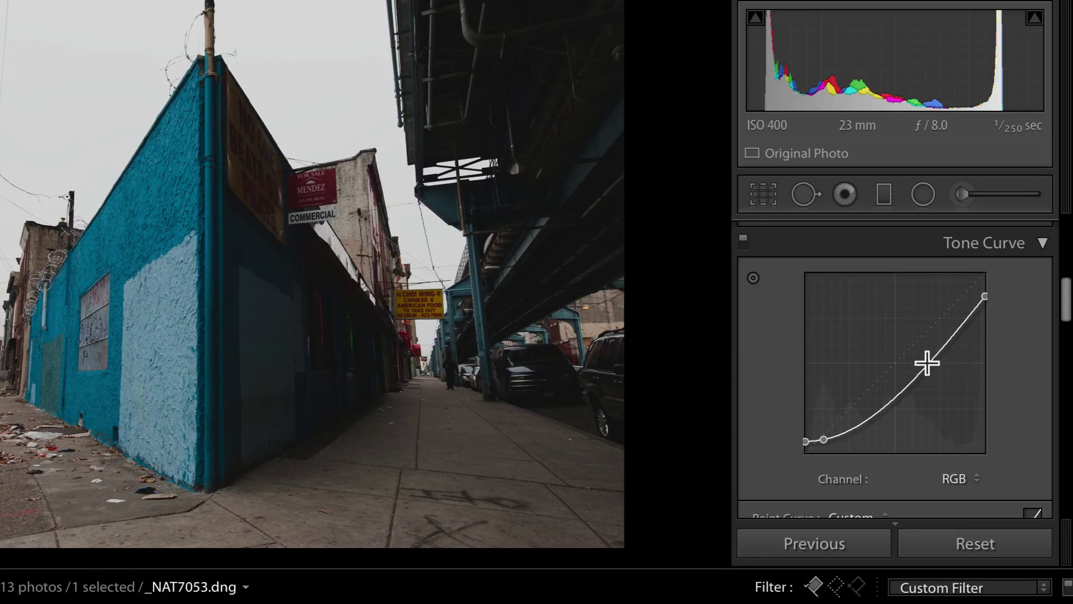
pyautogui.moveTo(920, 372); pyautogui.dragTo(913, 342)
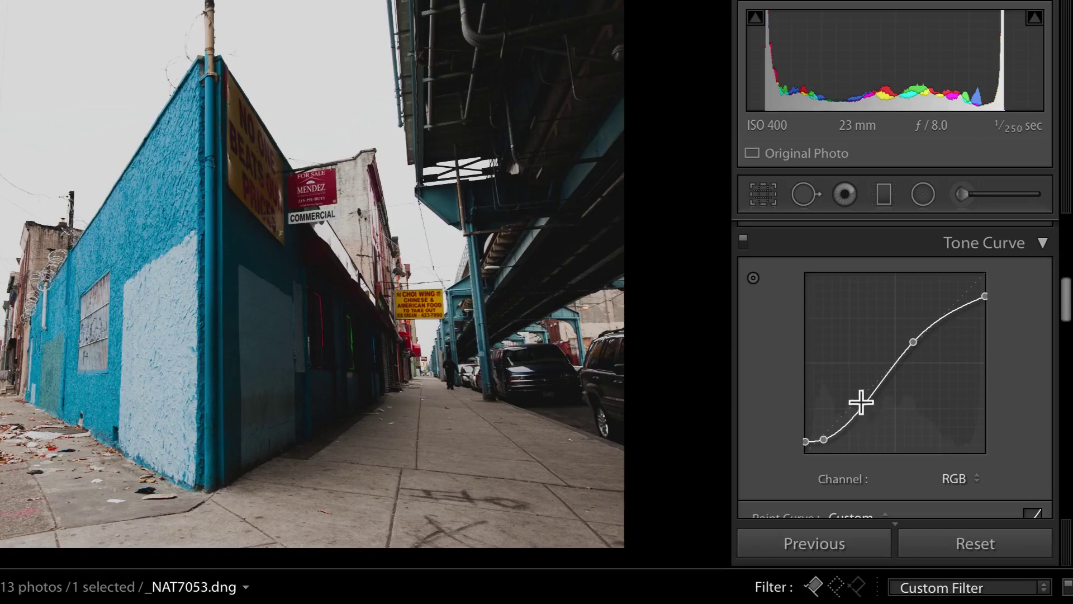
pyautogui.moveTo(872, 394); pyautogui.dragTo(885, 386)
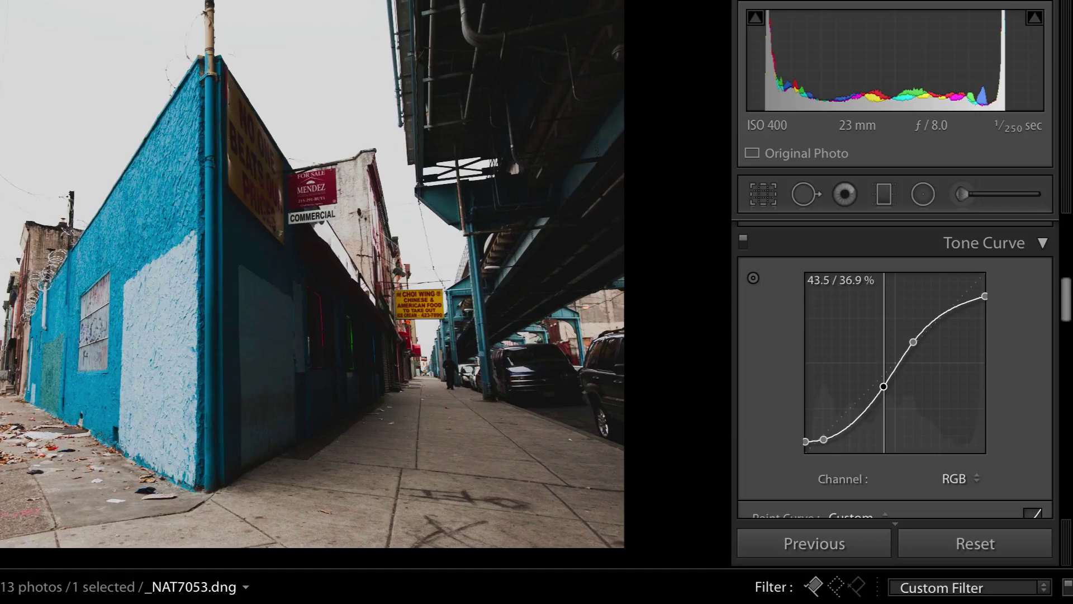
pyautogui.moveTo(884, 387); pyautogui.dragTo(882, 387)
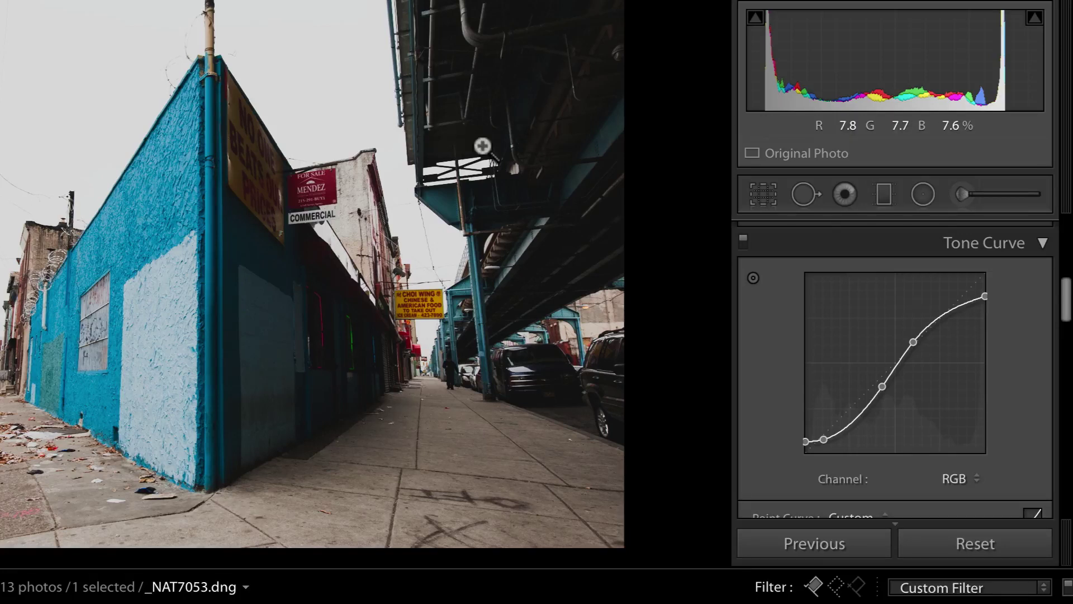
# Switch the tone curve to the Blue channel and lift its black point slightly
pyautogui.click(960, 473)
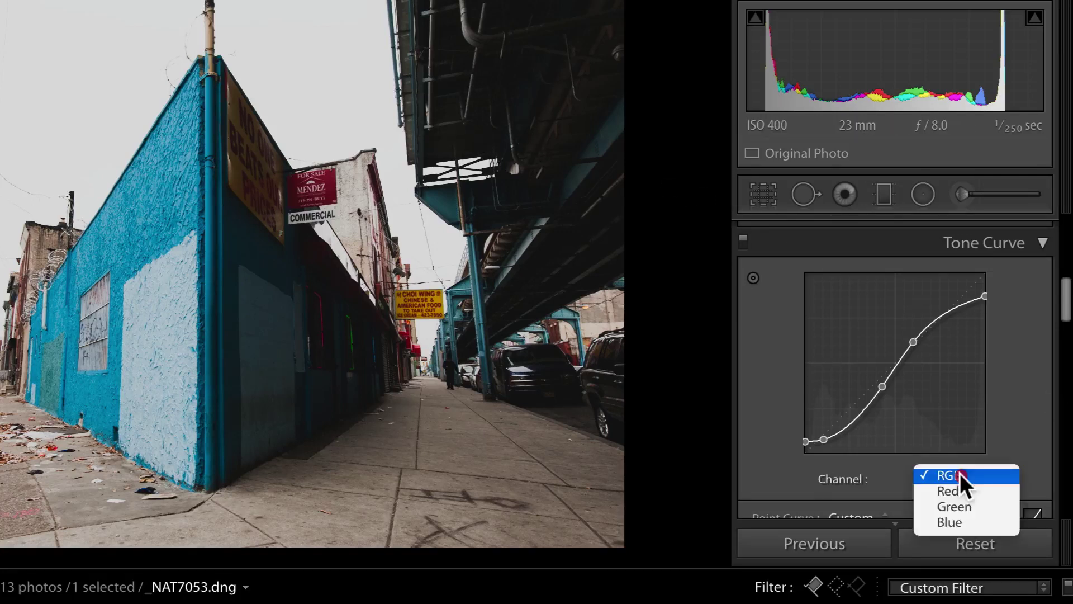
pyautogui.click(945, 516)
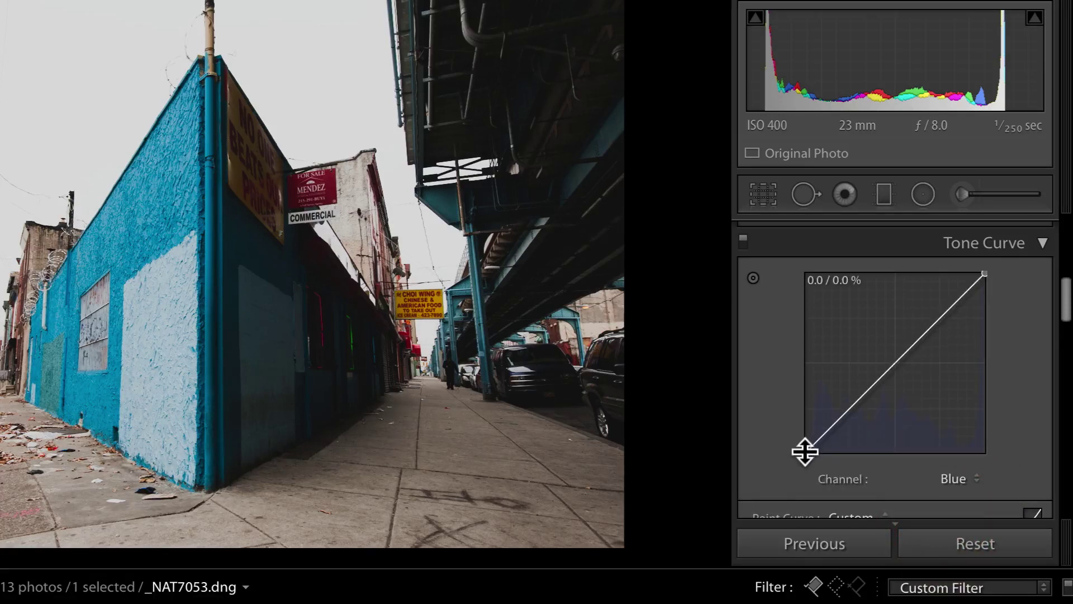
pyautogui.moveTo(804, 453); pyautogui.dragTo(806, 442)
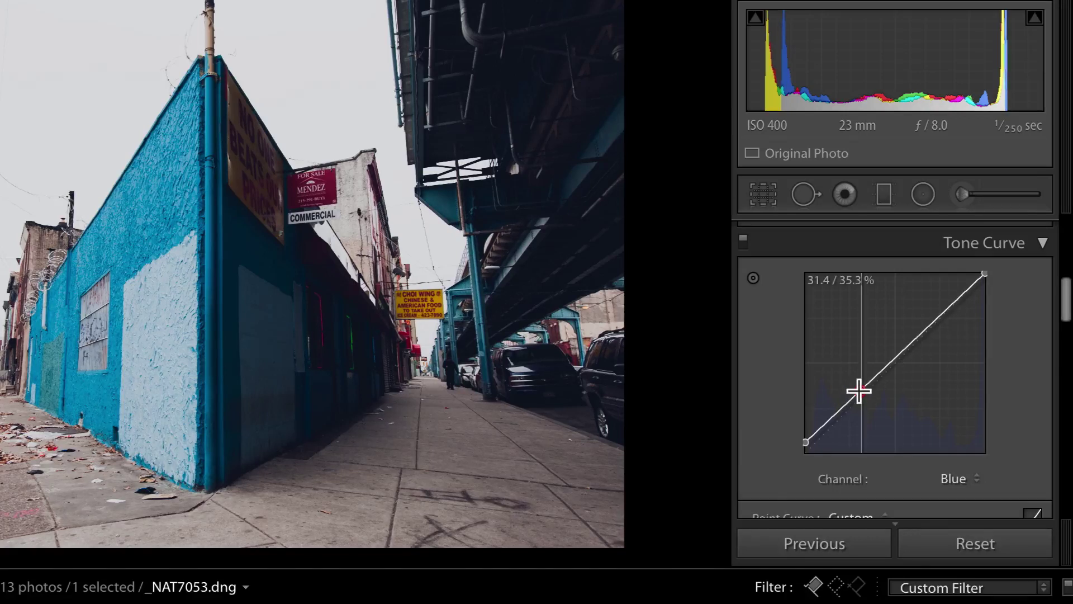
# Add Blue curve points around 31% and 50%, the lower one raised to 30.6 / 35.3%
pyautogui.click(862, 389)
pyautogui.moveTo(861, 388); pyautogui.dragTo(860, 389)
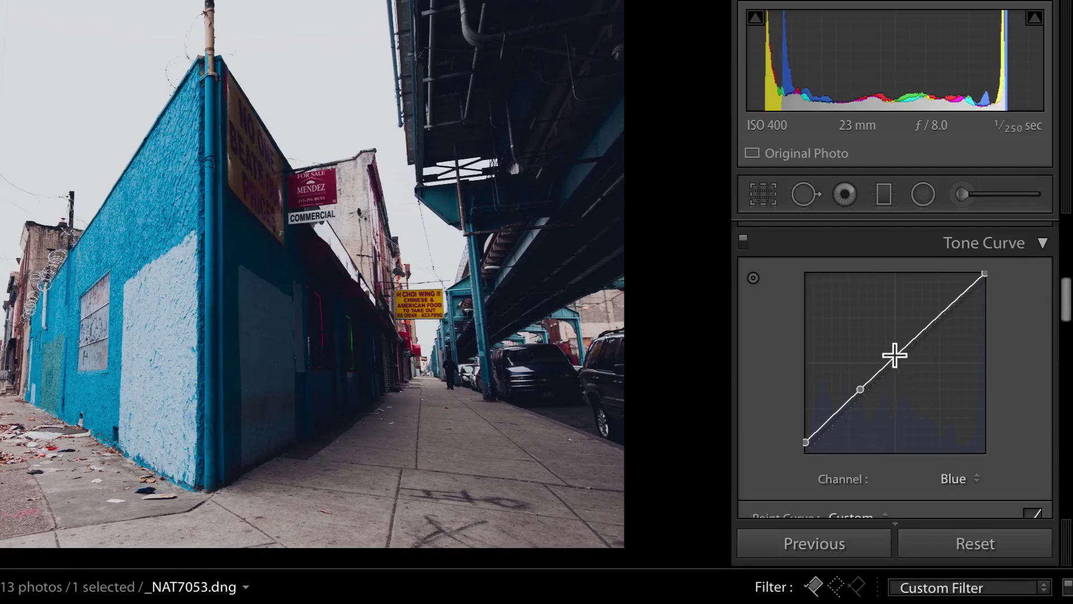
pyautogui.moveTo(895, 355)
pyautogui.moveTo(895, 356); pyautogui.dragTo(895, 361)
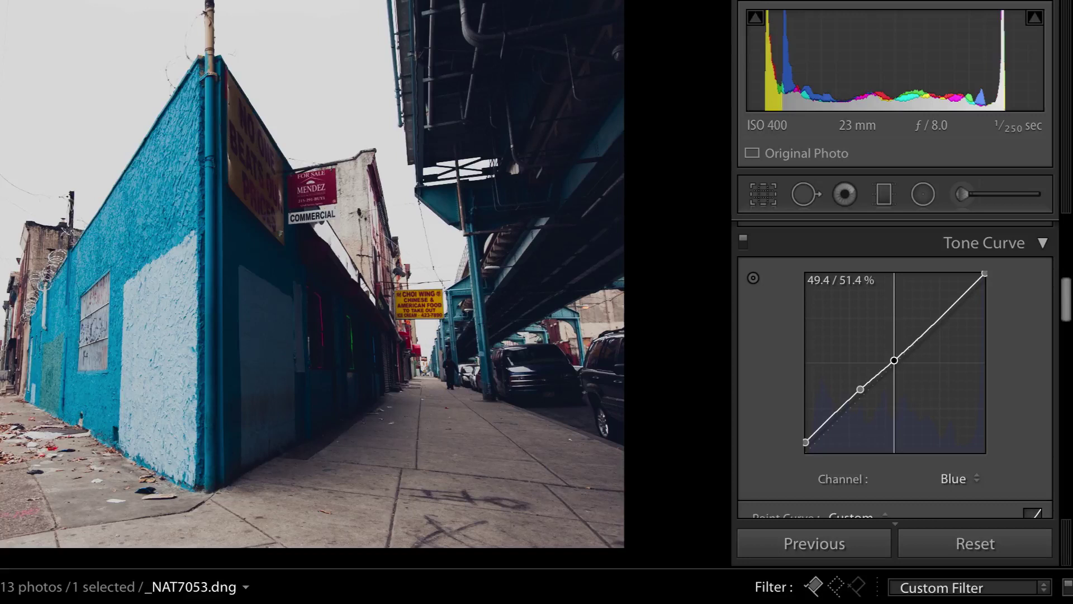
pyautogui.moveTo(894, 360); pyautogui.dragTo(893, 361)
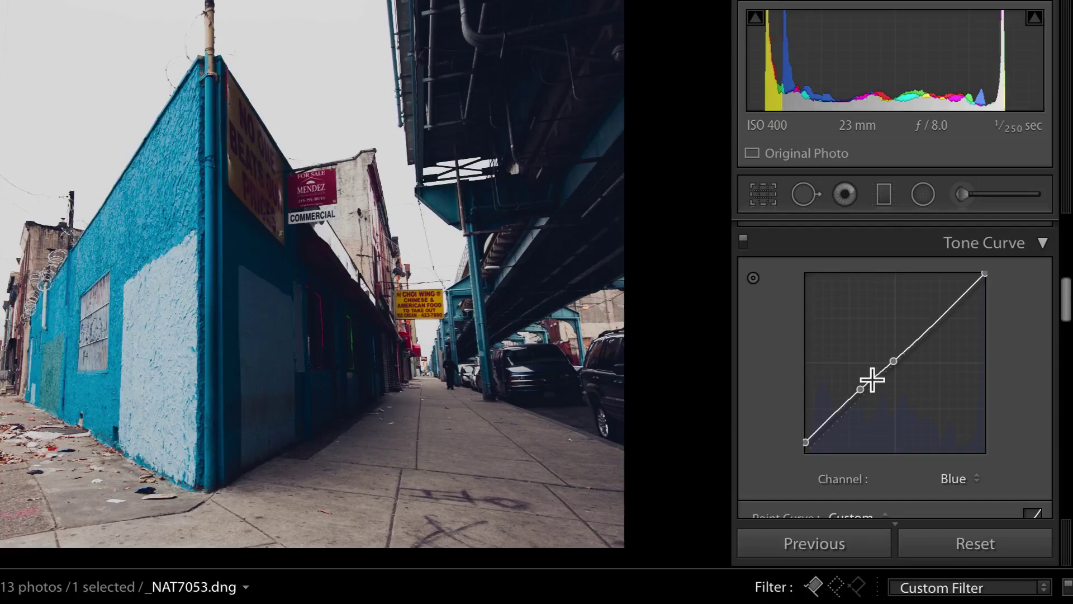
pyautogui.click(895, 363)
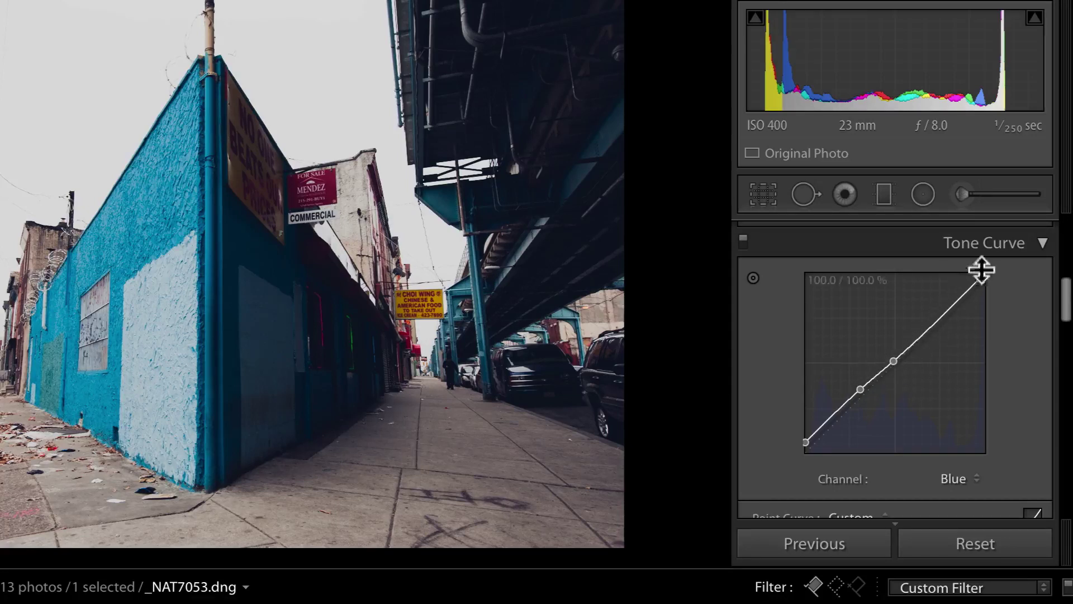
# Switch the tone curve to the Green channel and lift its black point
pyautogui.click(958, 476)
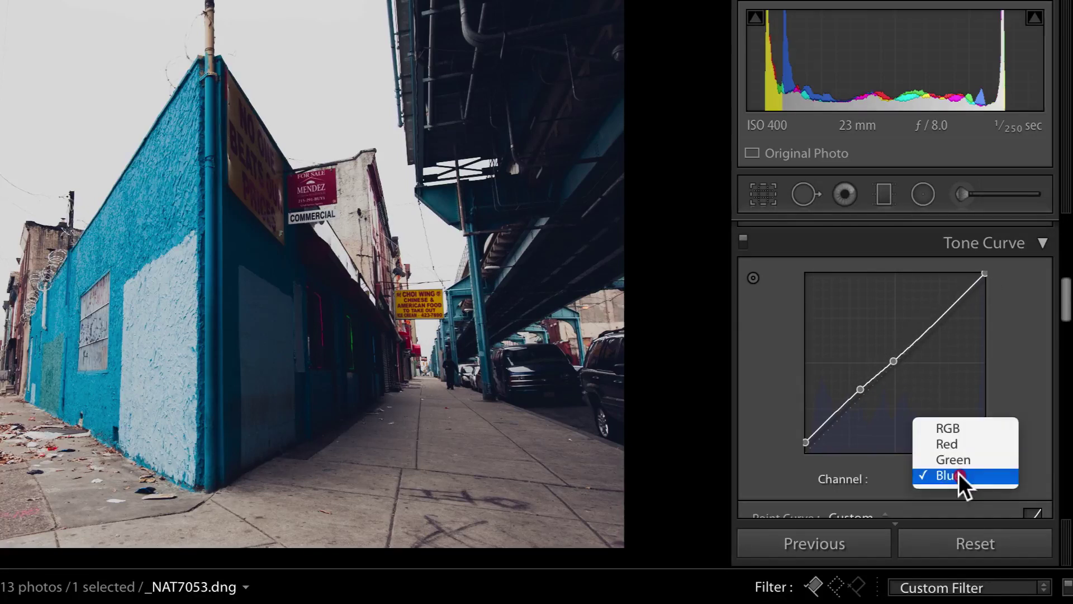
pyautogui.click(953, 460)
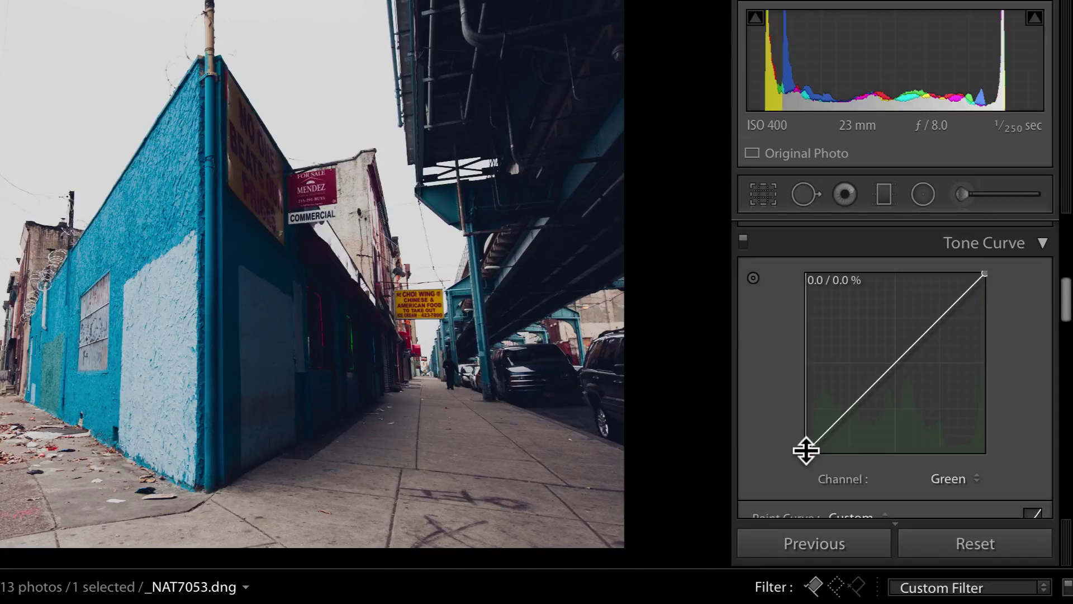
pyautogui.moveTo(806, 451); pyautogui.dragTo(805, 446)
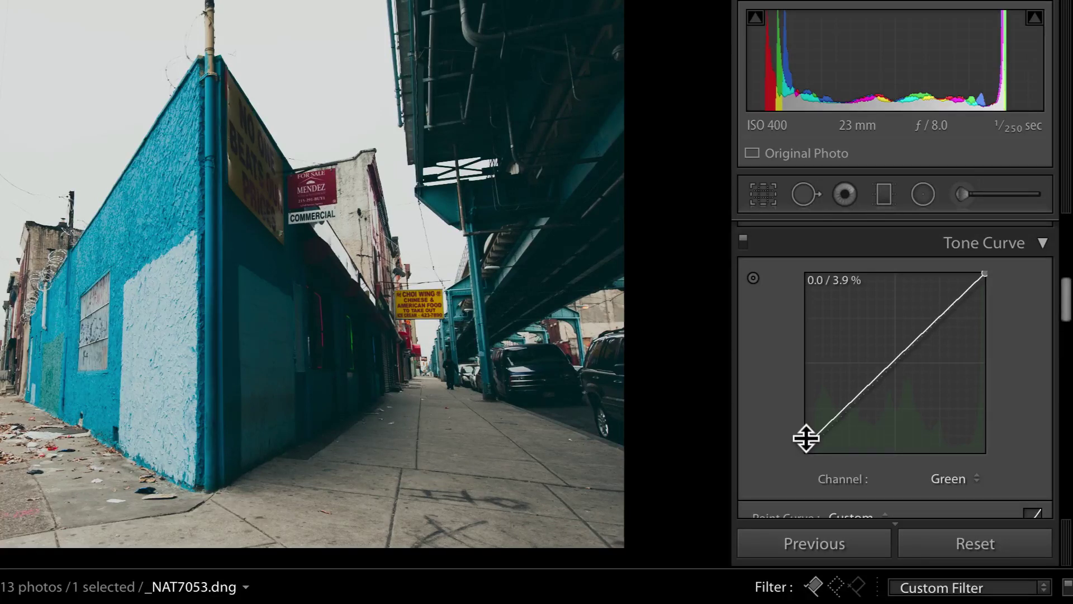
# Add two Green curve points, pulling the middle one slightly down to 49.4 / 50.6%
pyautogui.click(858, 391)
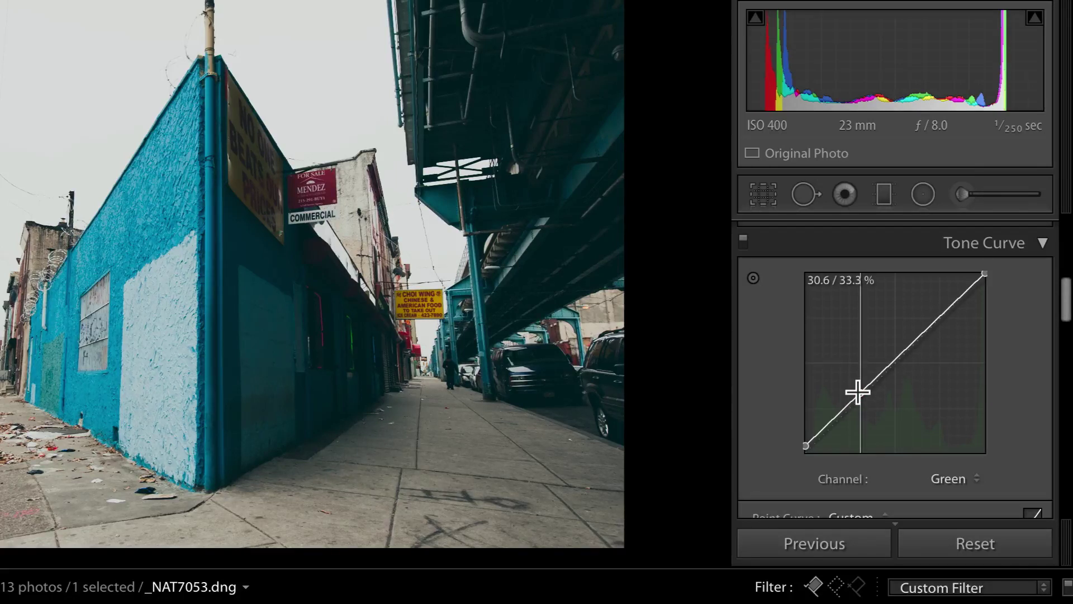
pyautogui.moveTo(858, 392); pyautogui.dragTo(857, 391)
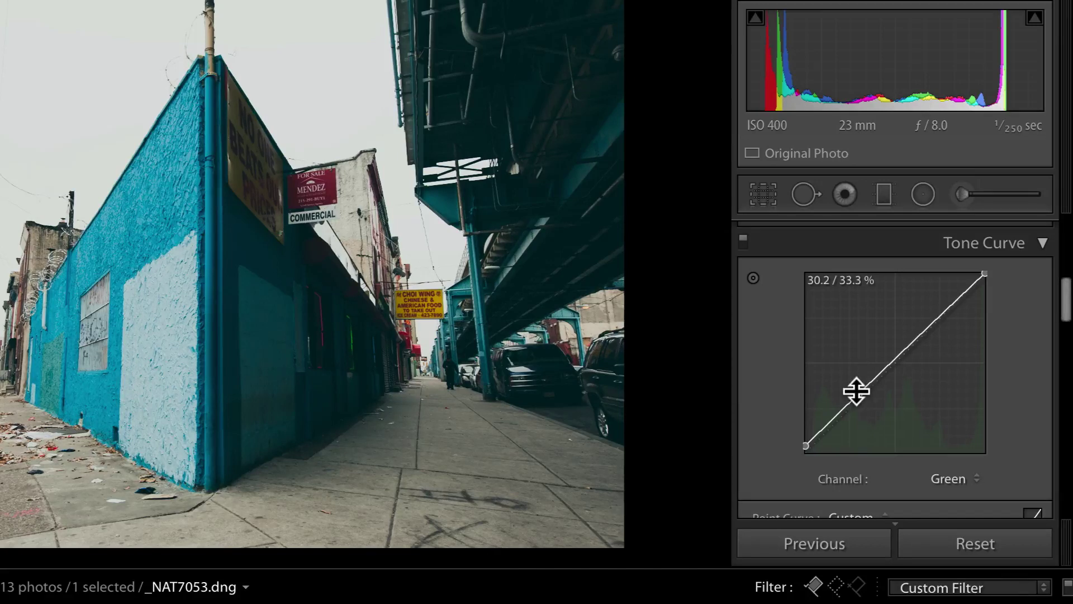
pyautogui.click(894, 358)
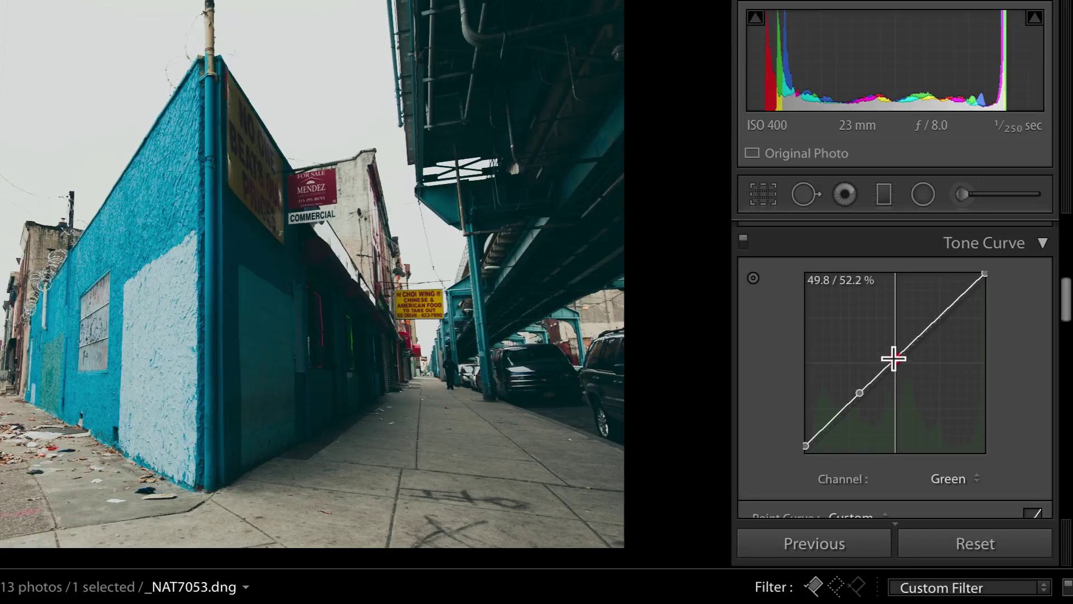
pyautogui.moveTo(893, 359); pyautogui.dragTo(894, 361)
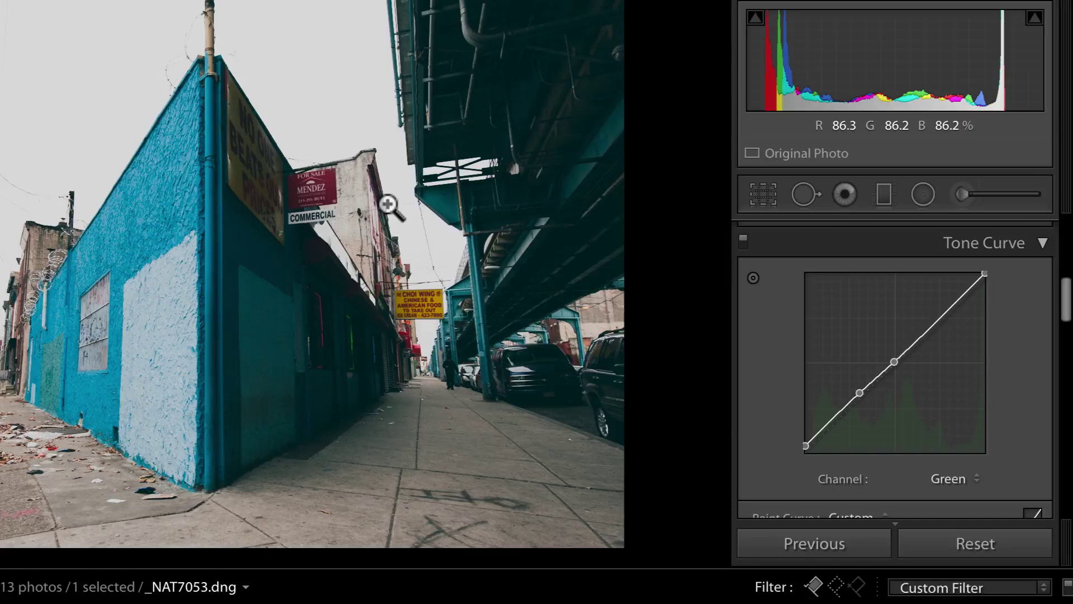
# Toggle the before/after view with \ to compare the photo with its original
pyautogui.press('\\')
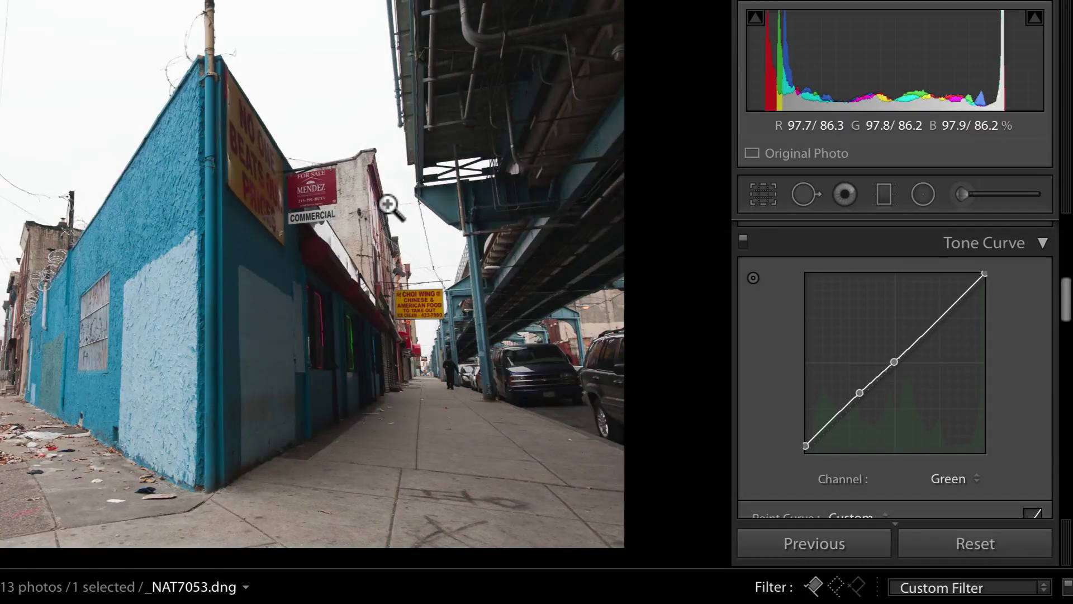
pyautogui.press('\\')
pyautogui.press('\\')
pyautogui.press('\\')
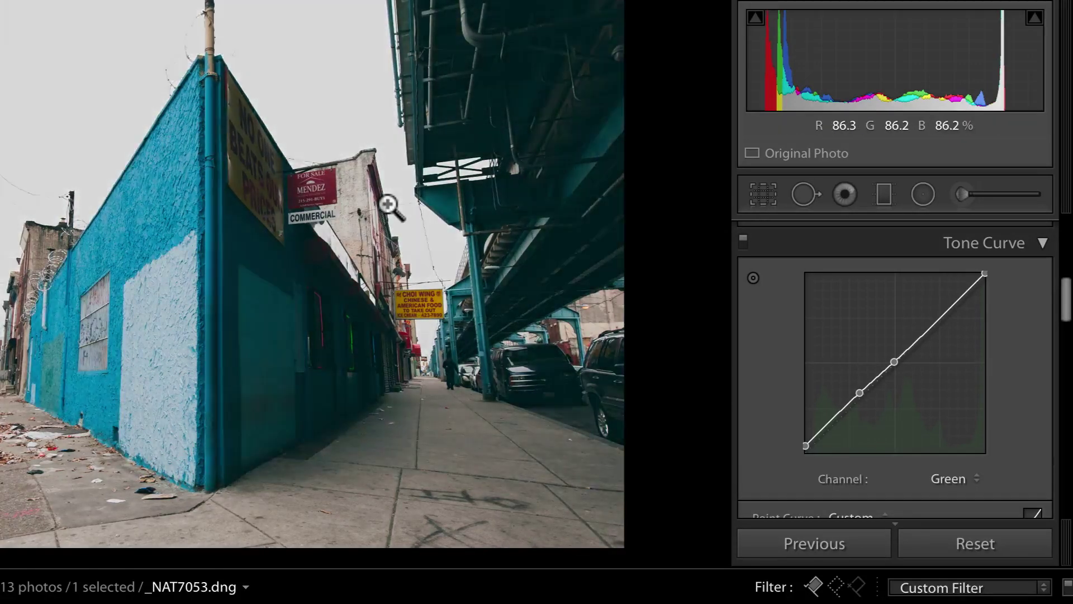
pyautogui.press('\\')
pyautogui.press('\\')
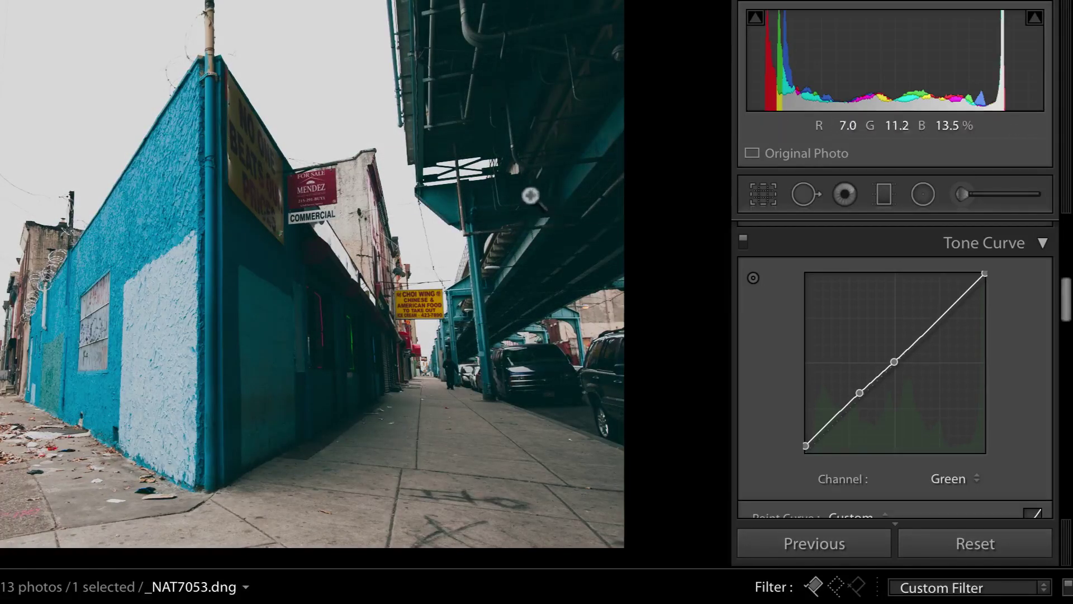
# Inspect the overhead rail structure up close, then raise Shadows from +8 to +15
pyautogui.click(512, 187)
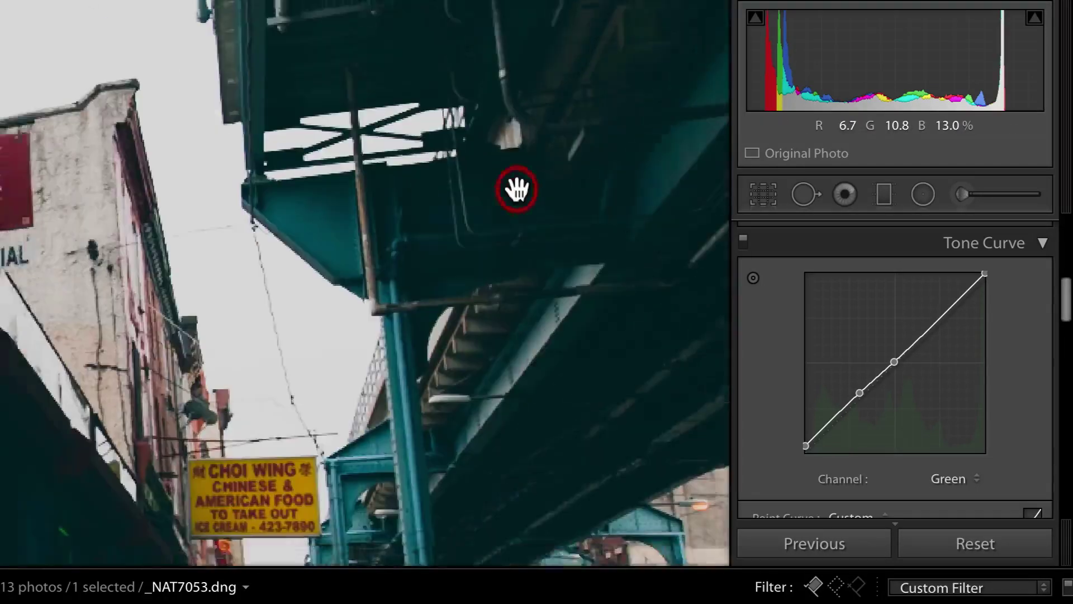
pyautogui.moveTo(635, 216); pyautogui.dragTo(520, 328)
pyautogui.moveTo(531, 288); pyautogui.dragTo(534, 288)
pyautogui.scroll(5, 807, 343)
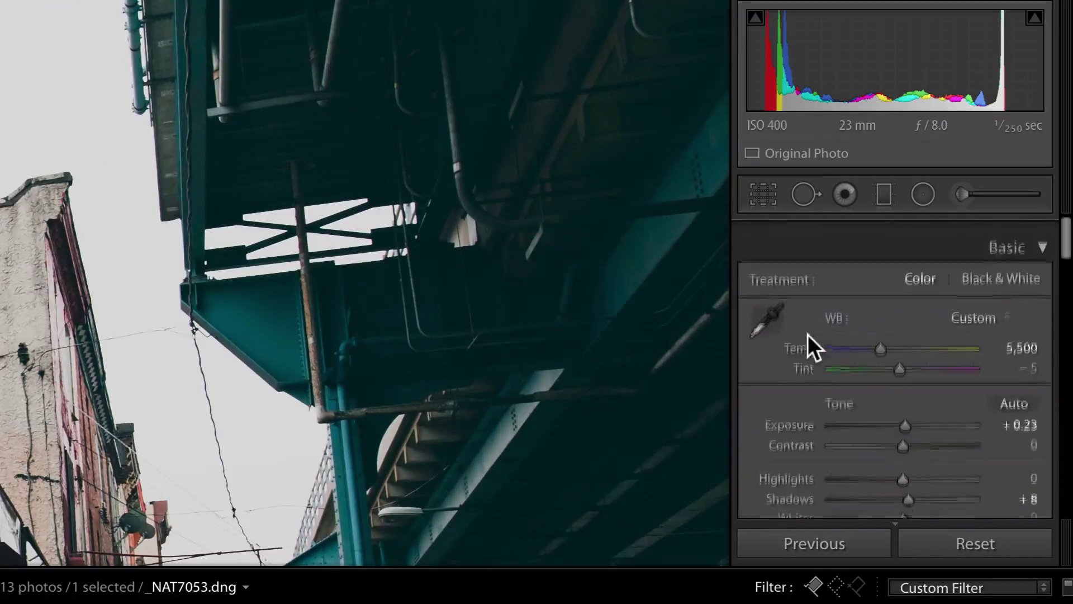
pyautogui.scroll(-3, 808, 343)
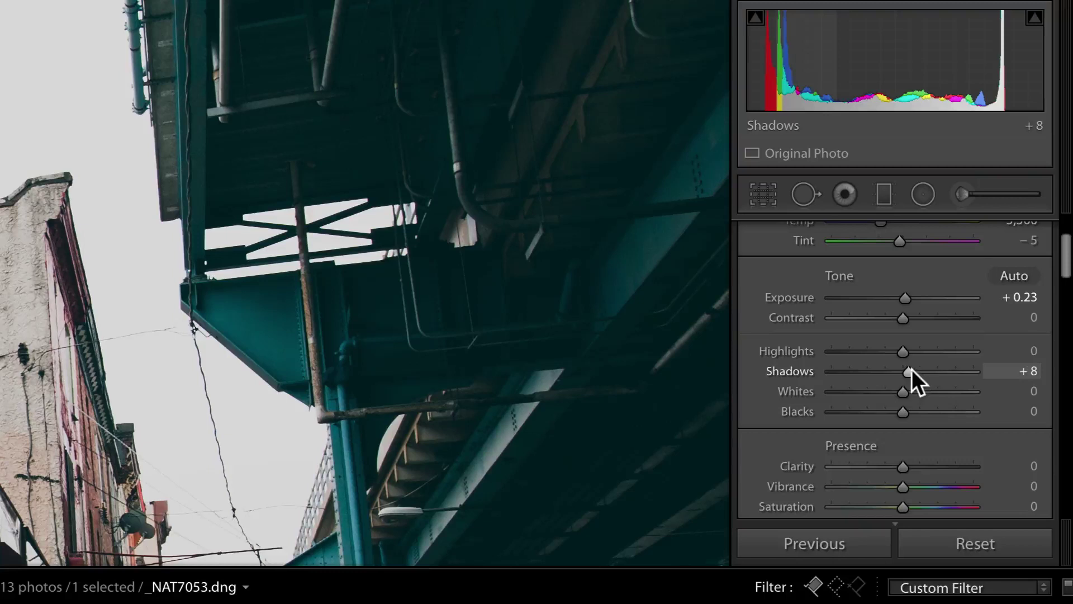
pyautogui.moveTo(912, 370); pyautogui.dragTo(915, 369)
pyautogui.click(474, 304)
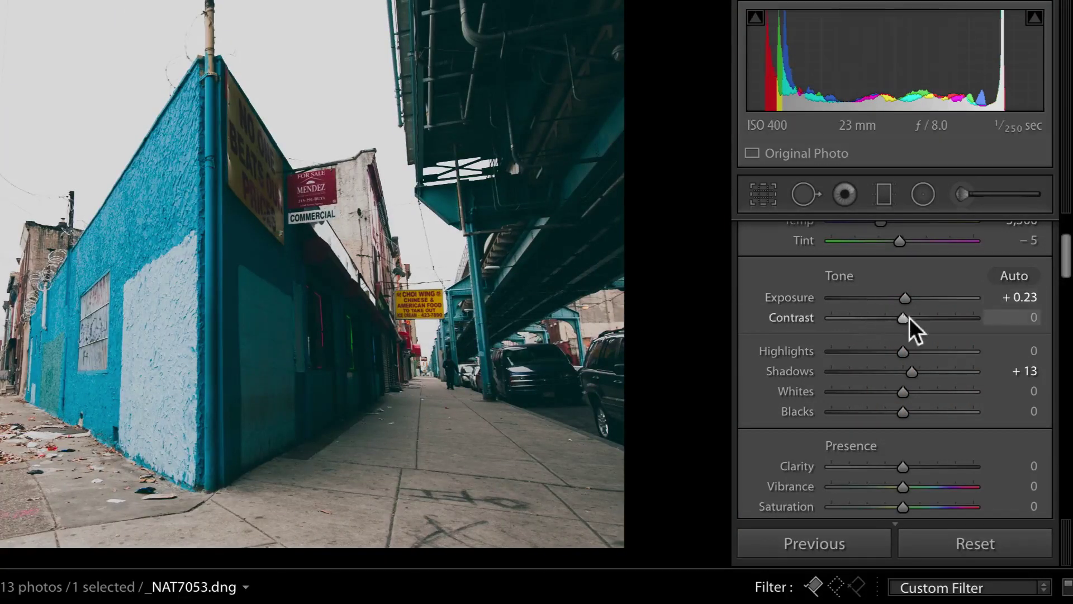
pyautogui.moveTo(911, 371); pyautogui.dragTo(913, 371)
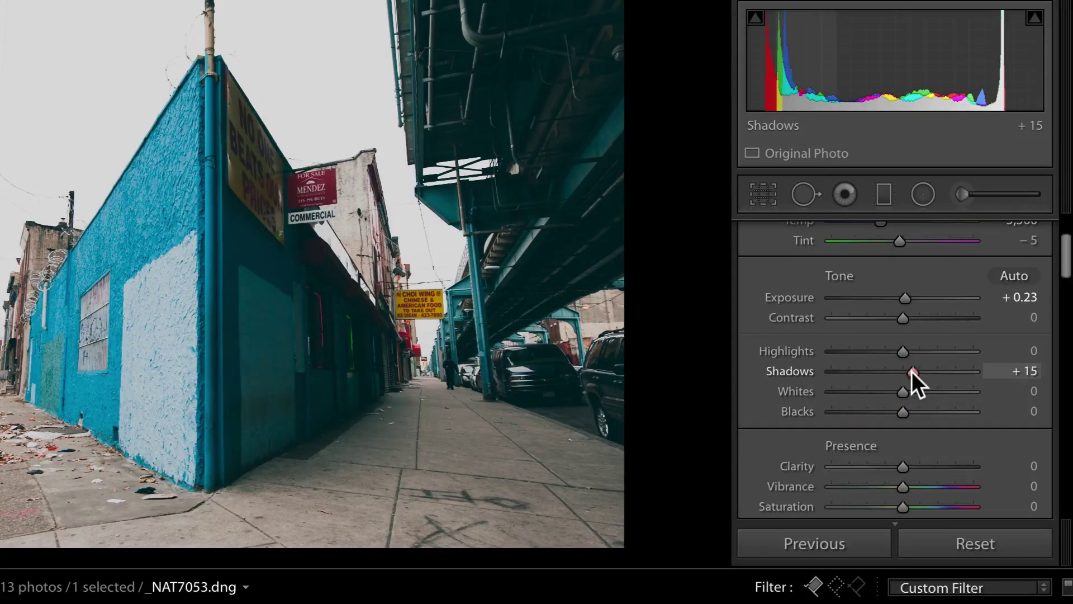
# Drag the Presence Saturation slider down to −15
pyautogui.scroll(-3, 994, 335)
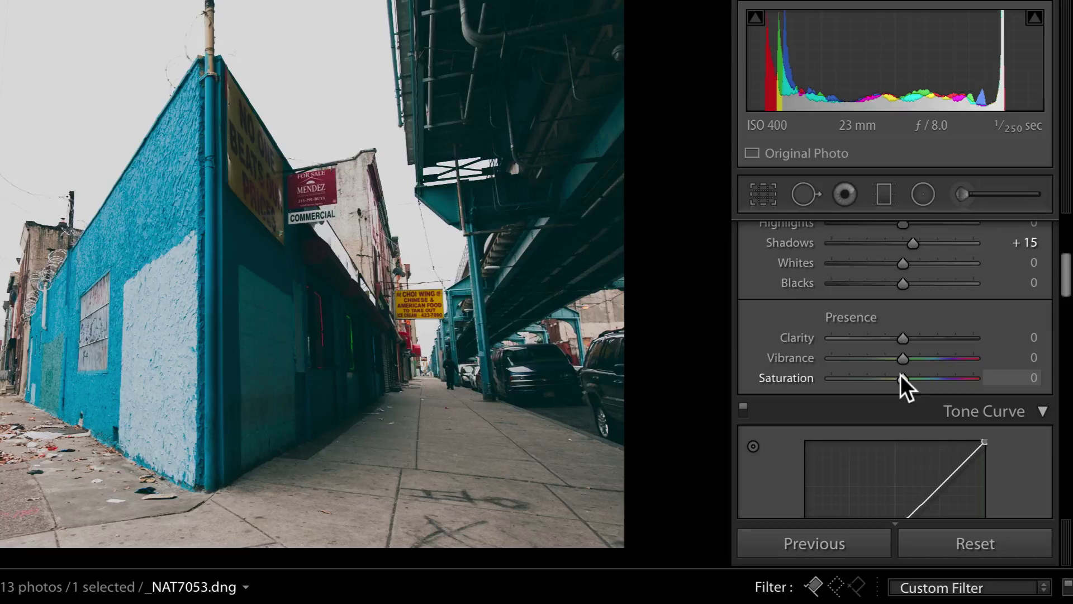
pyautogui.scroll(-4, 894, 438)
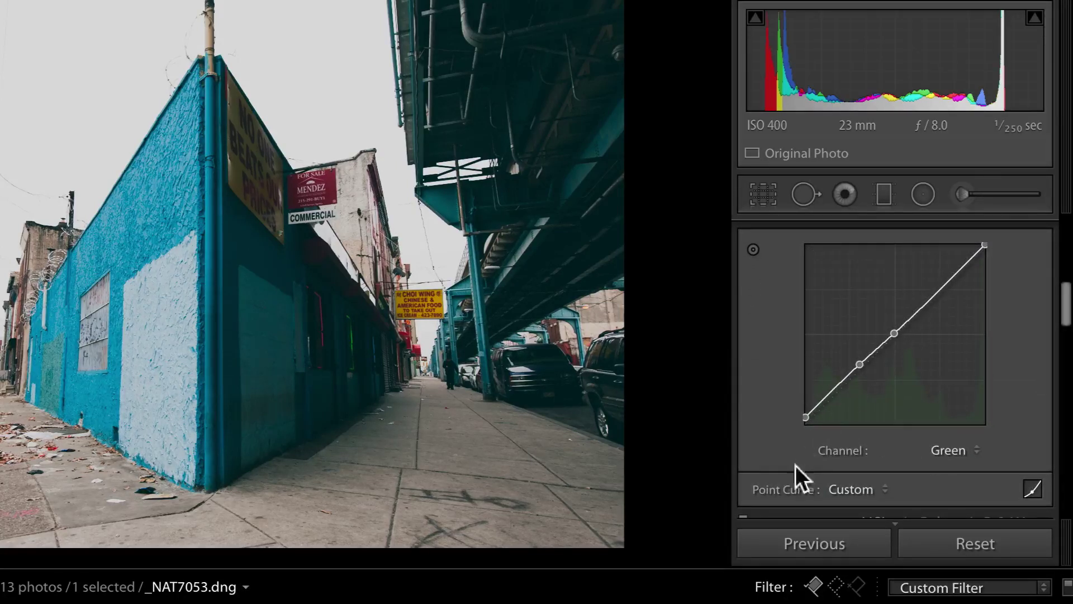
pyautogui.scroll(2, 951, 430)
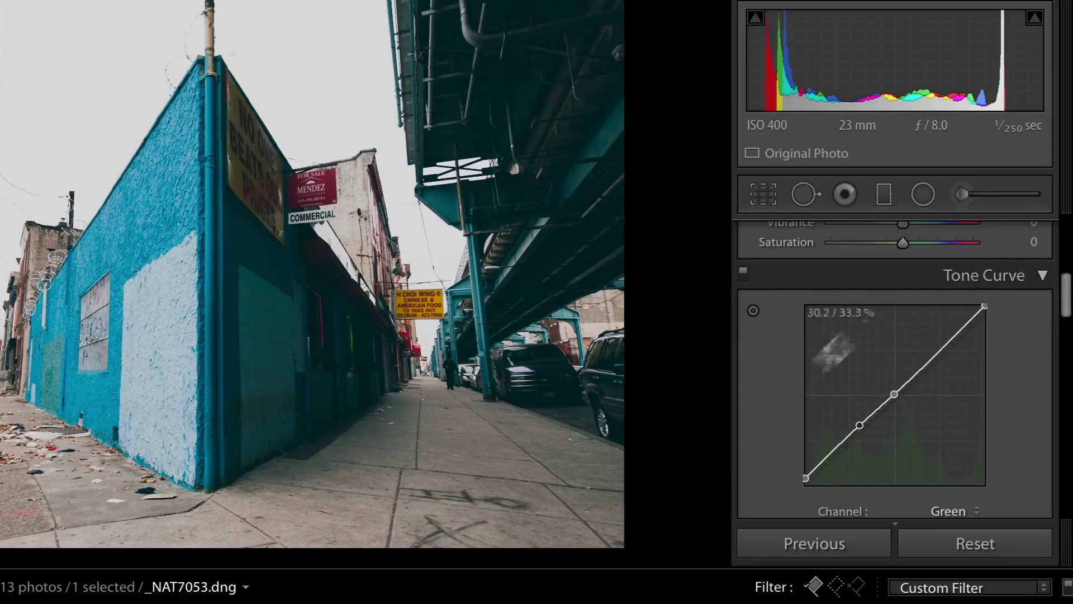
pyautogui.scroll(-1, 958, 378)
pyautogui.scroll(1, 954, 369)
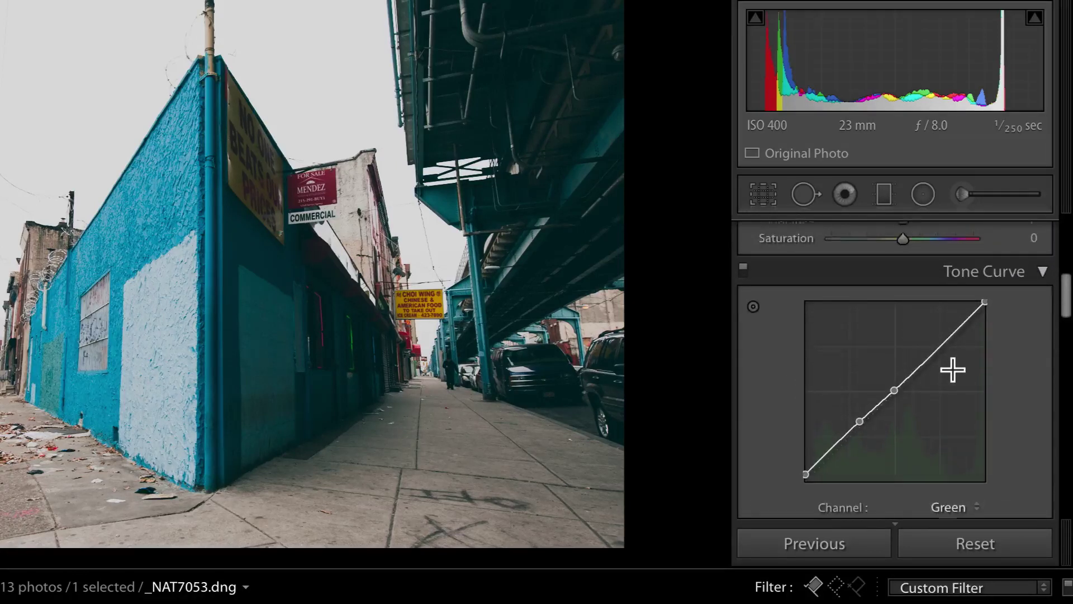
pyautogui.scroll(4, 953, 367)
pyautogui.scroll(-2, 953, 367)
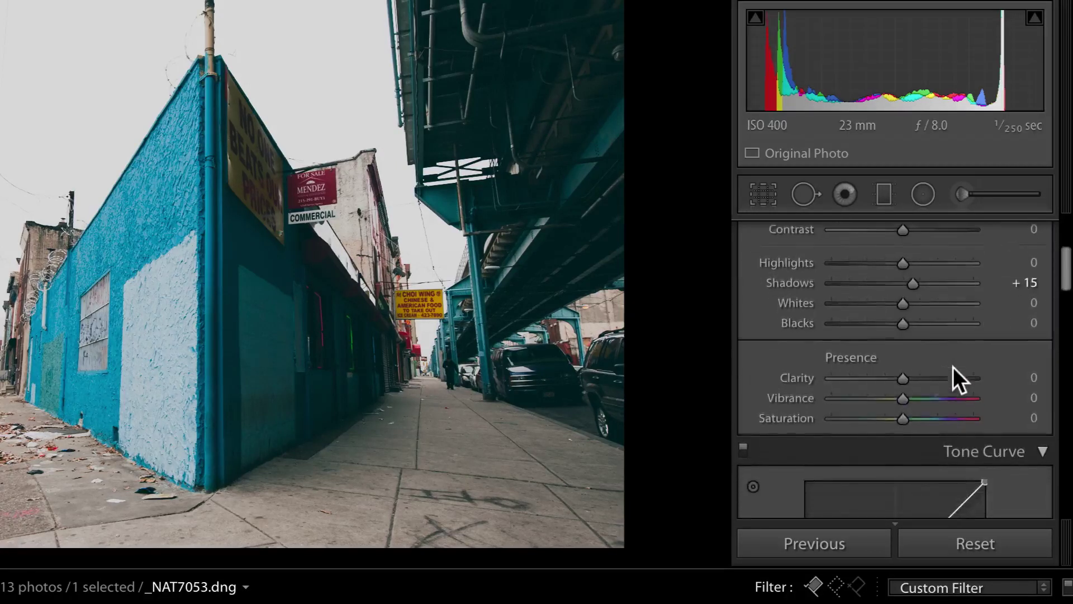
pyautogui.moveTo(901, 419); pyautogui.dragTo(890, 419)
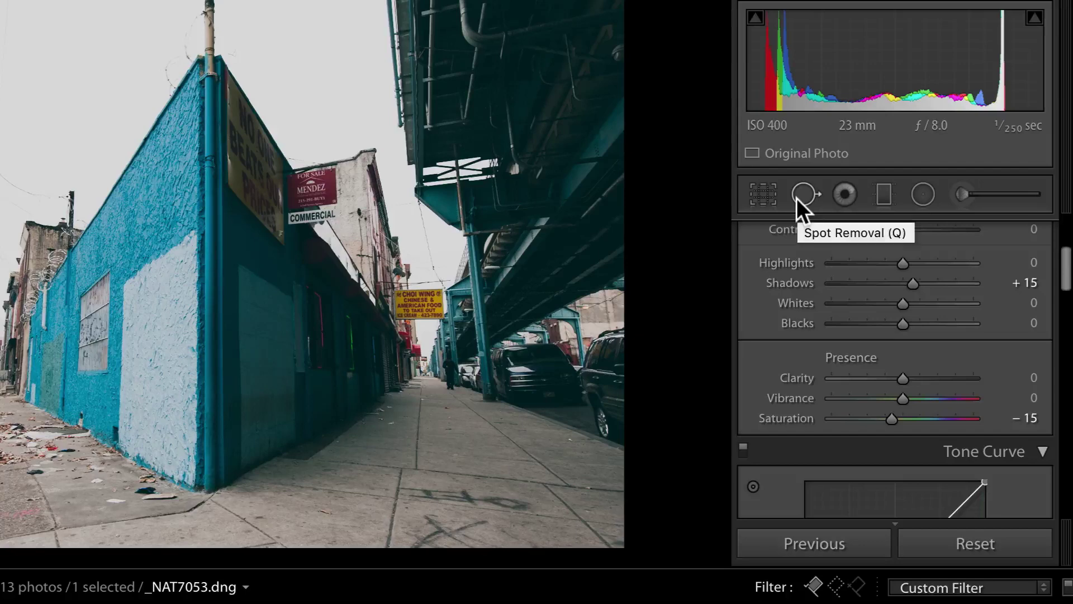
pyautogui.scroll(2, 924, 307)
pyautogui.scroll(4, 923, 307)
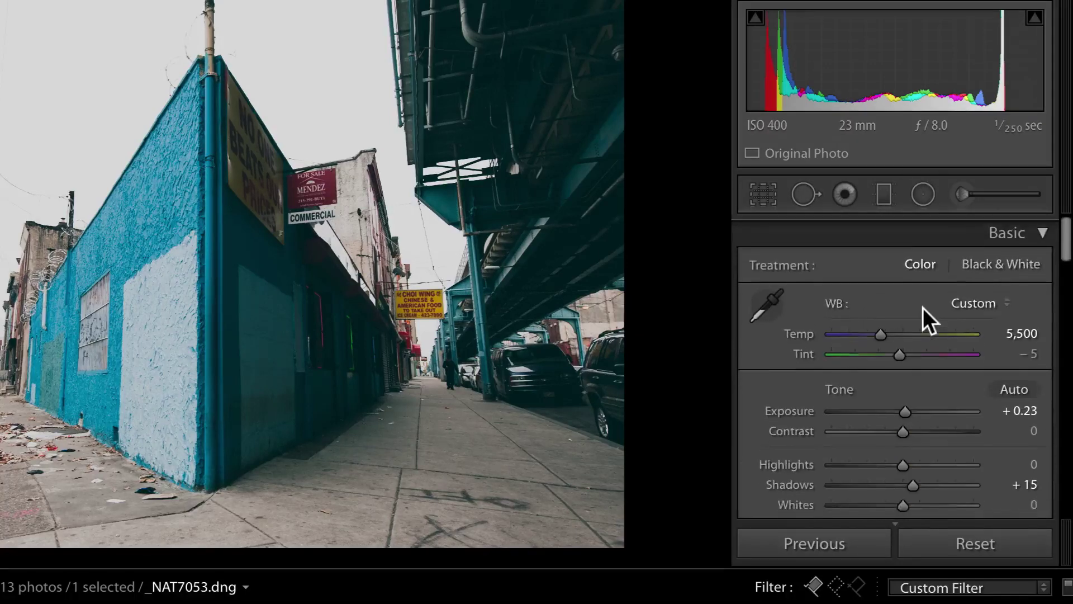
pyautogui.scroll(-4, 924, 307)
pyautogui.scroll(1, 923, 307)
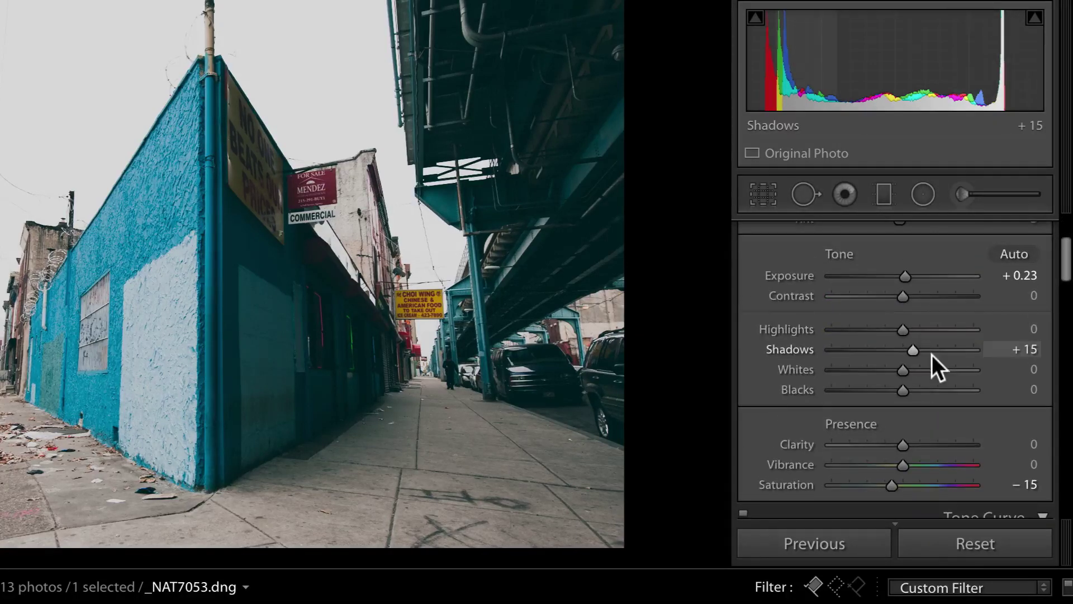
pyautogui.scroll(-4, 931, 354)
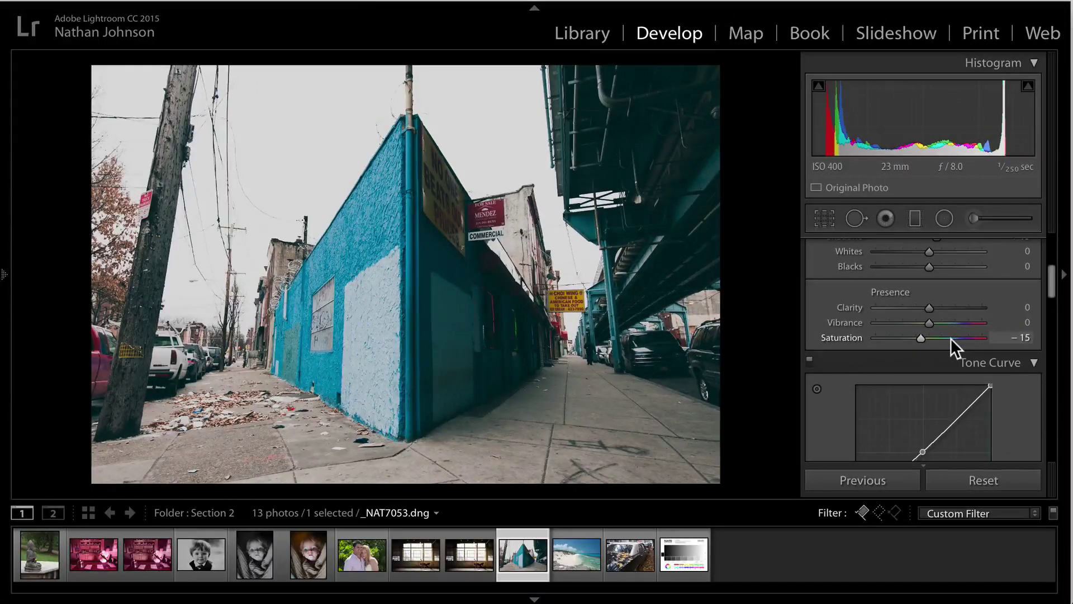
# Toggle Before/After with \, then check the shop signs at 1:1 and fit the photo back
pyautogui.press('\\')
pyautogui.press('\\')
pyautogui.press('\\')
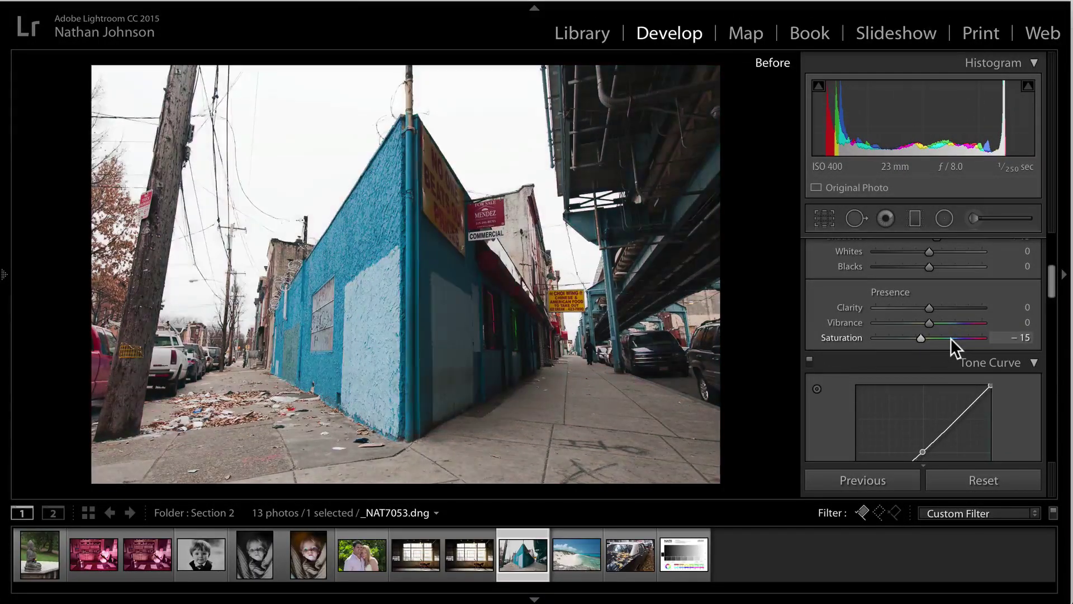
pyautogui.press('\\')
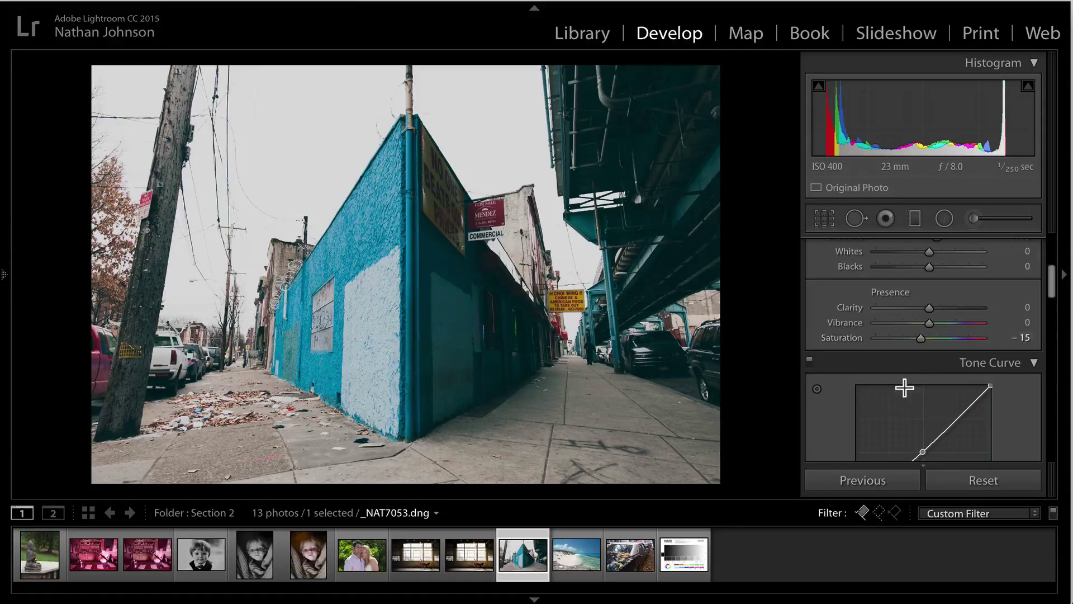
pyautogui.scroll(-2, 906, 386)
pyautogui.click(624, 198)
pyautogui.moveTo(603, 244); pyautogui.dragTo(492, 258)
pyautogui.click(565, 283)
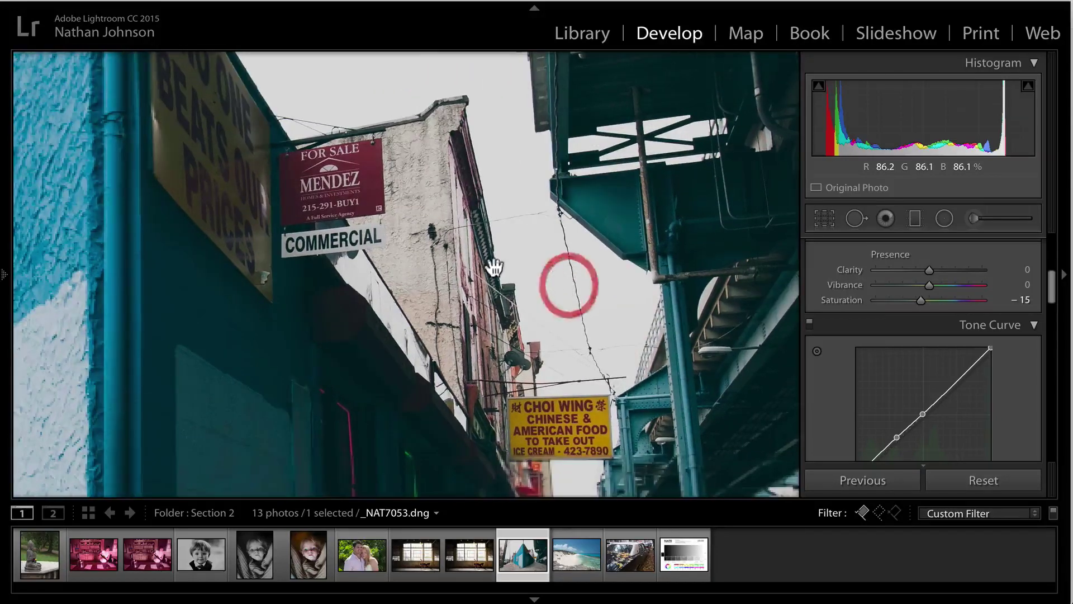
pyautogui.click(495, 269)
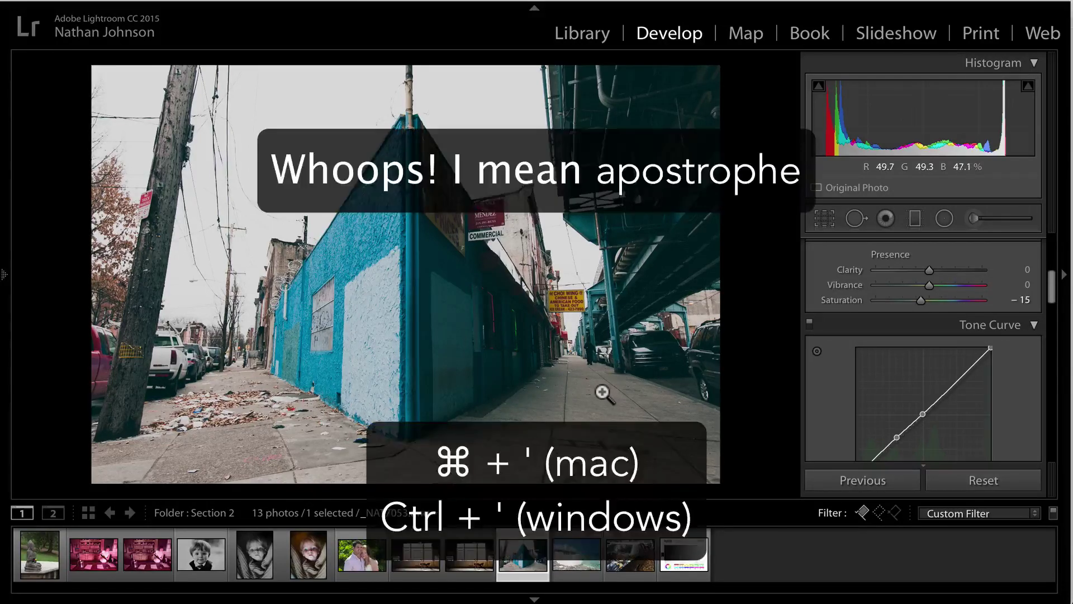
pyautogui.hotkey('ctrl', "'")
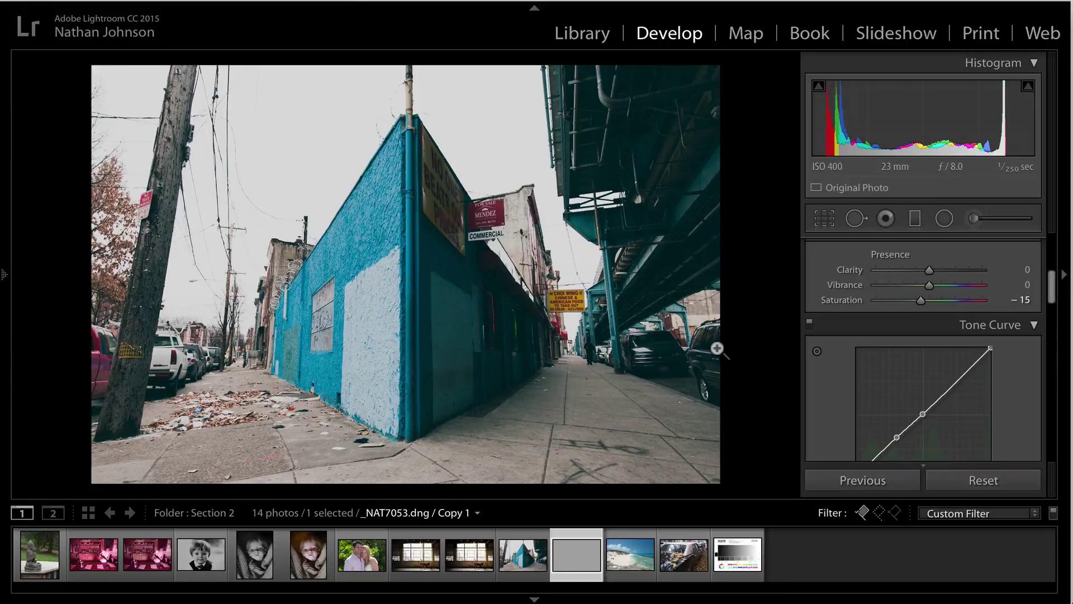
pyautogui.scroll(-1, 930, 408)
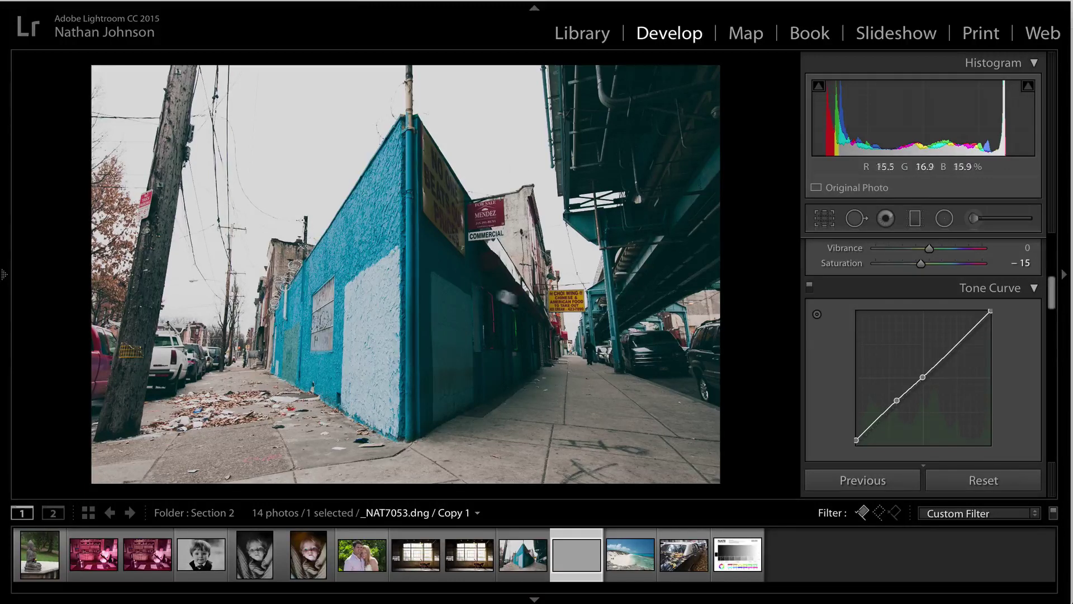
pyautogui.scroll(-2, 951, 385)
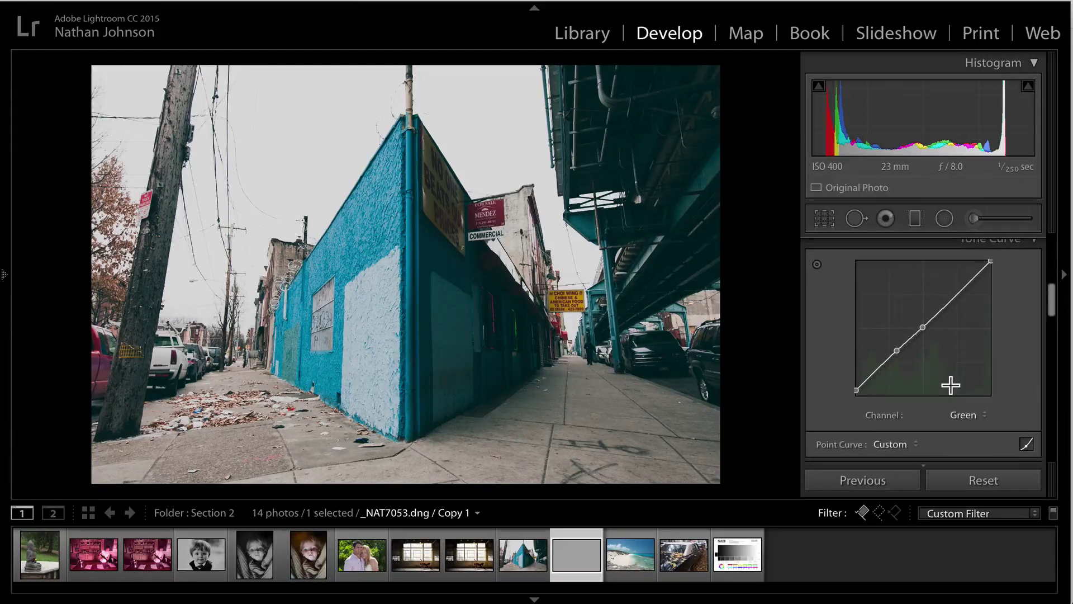
# Consult the Tone Curve Cheatsheet image, then switch to the street photo's virtual copy
pyautogui.click(737, 543)
pyautogui.click(428, 417)
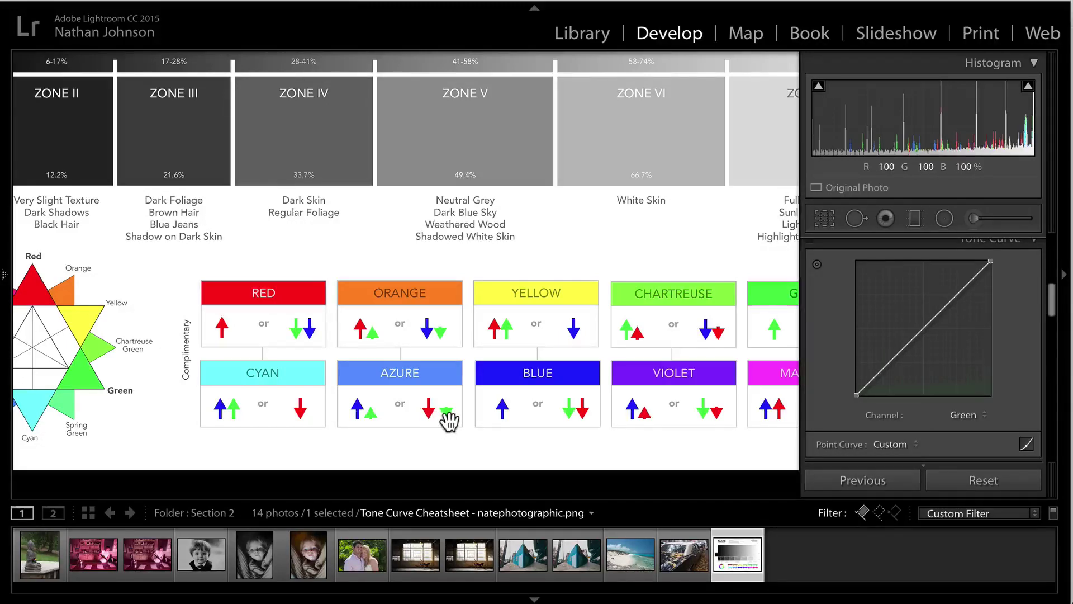
pyautogui.click(552, 574)
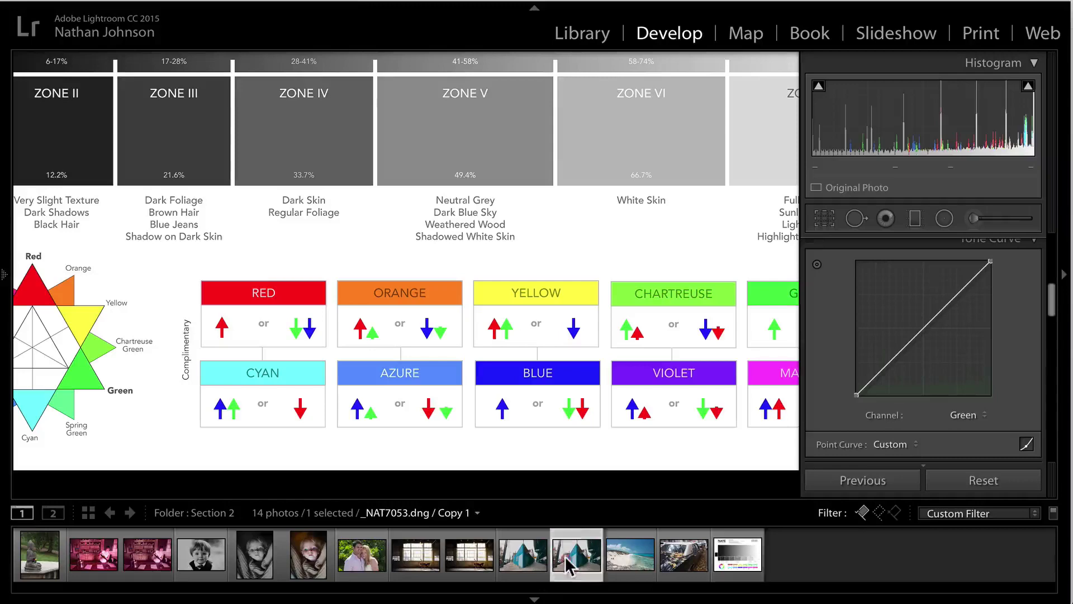
pyautogui.click(443, 365)
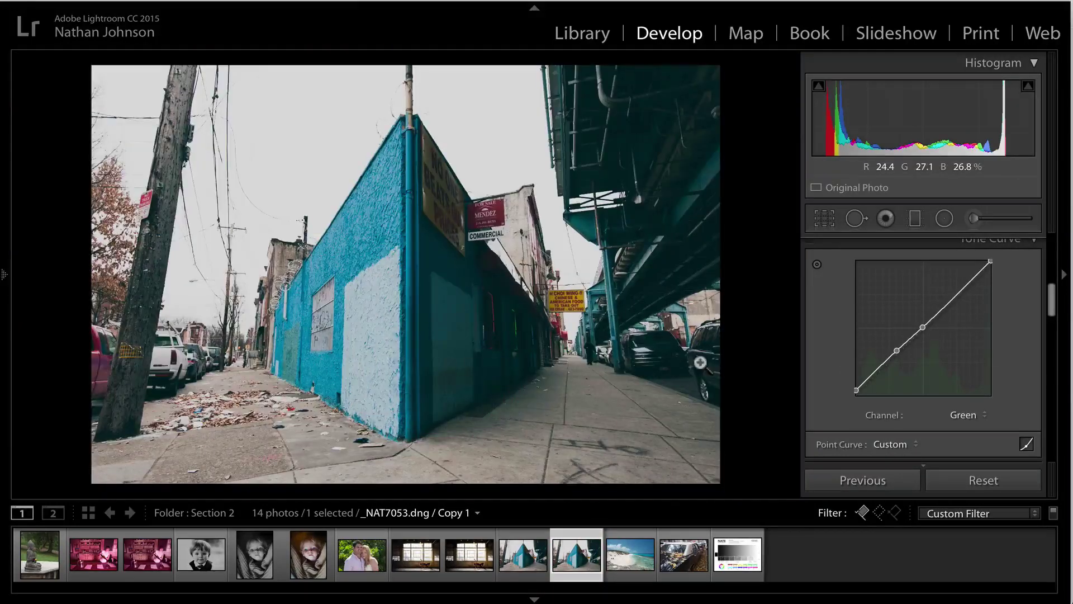
# On the Red curve, lower the top endpoint and dip points near 69% and 50% to 50.2 / 48.2%
pyautogui.click(970, 415)
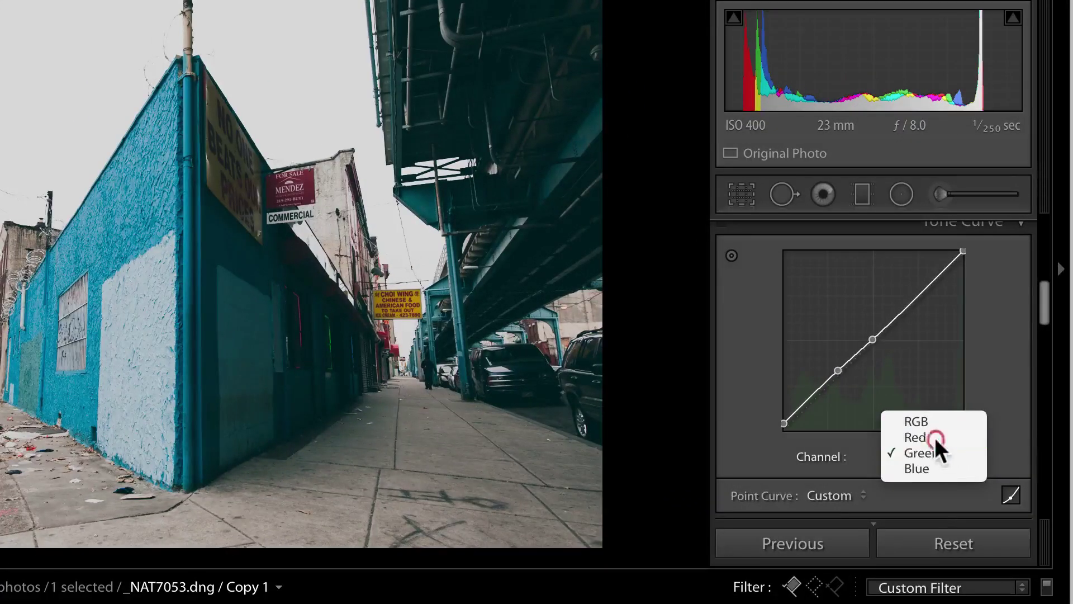
pyautogui.click(935, 437)
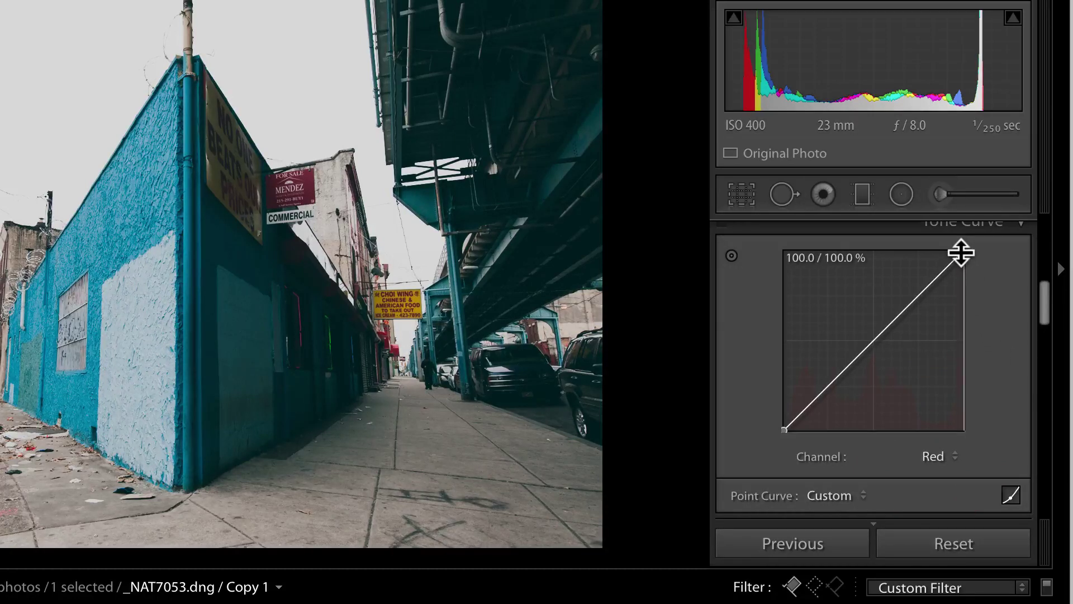
pyautogui.moveTo(960, 253); pyautogui.dragTo(964, 262)
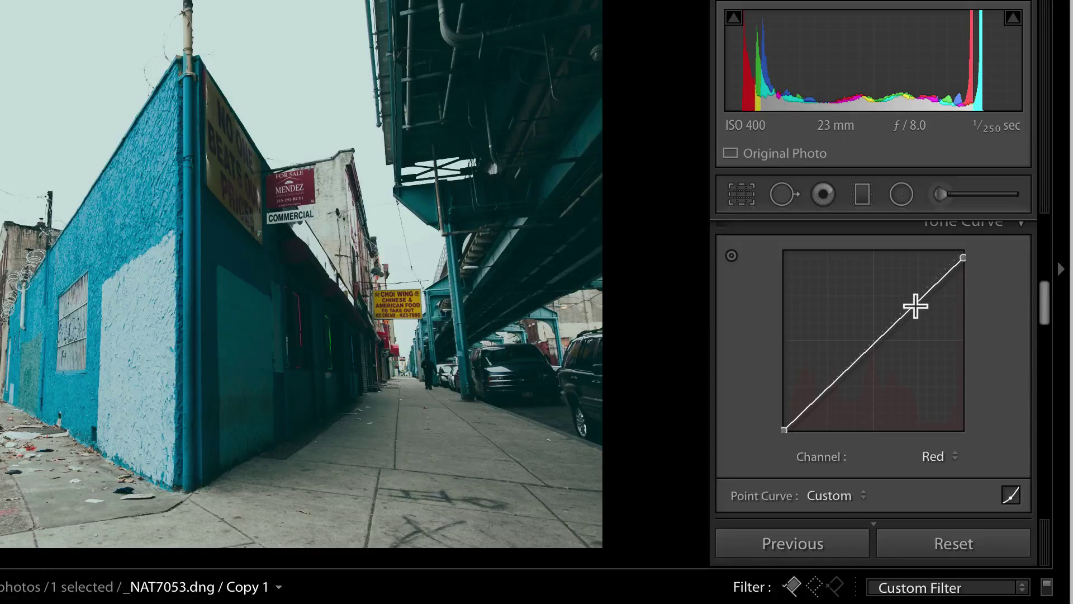
pyautogui.moveTo(914, 304); pyautogui.dragTo(908, 309)
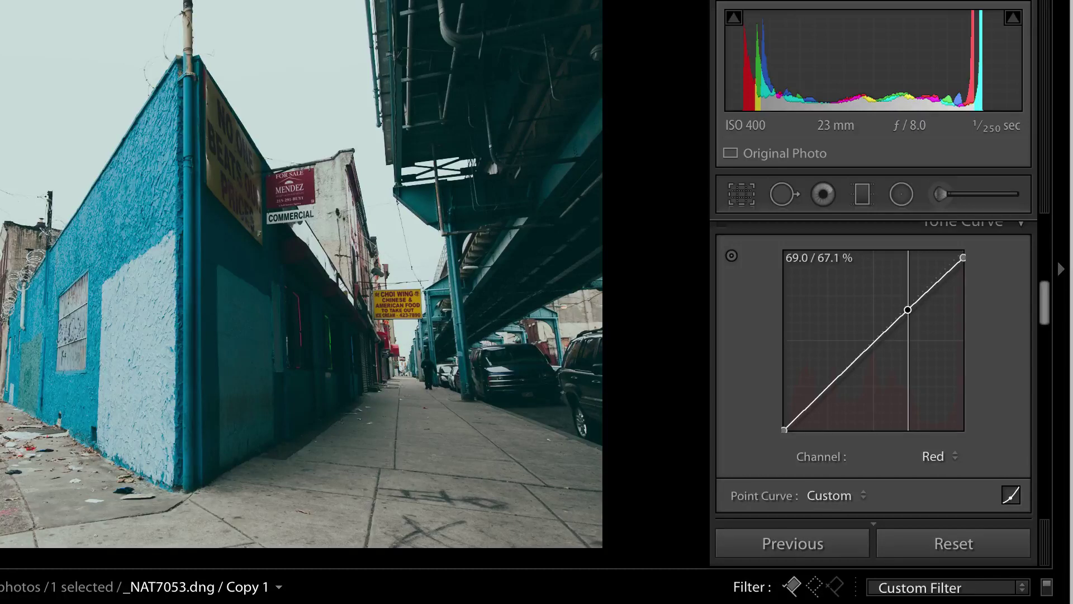
pyautogui.moveTo(908, 309); pyautogui.dragTo(907, 312)
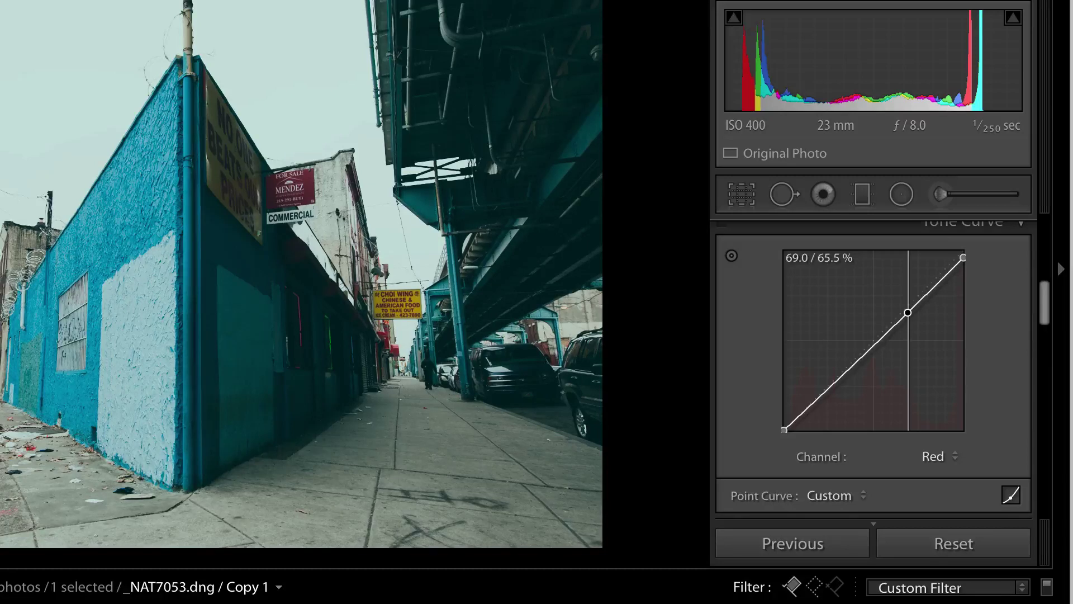
pyautogui.moveTo(907, 312); pyautogui.dragTo(908, 312)
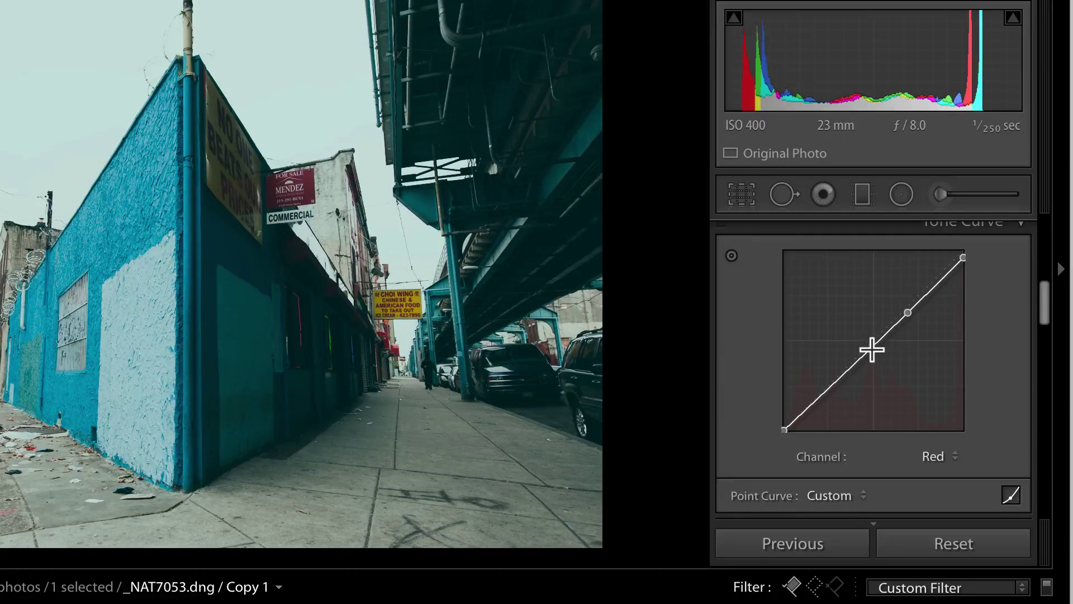
pyautogui.moveTo(872, 351); pyautogui.dragTo(872, 350)
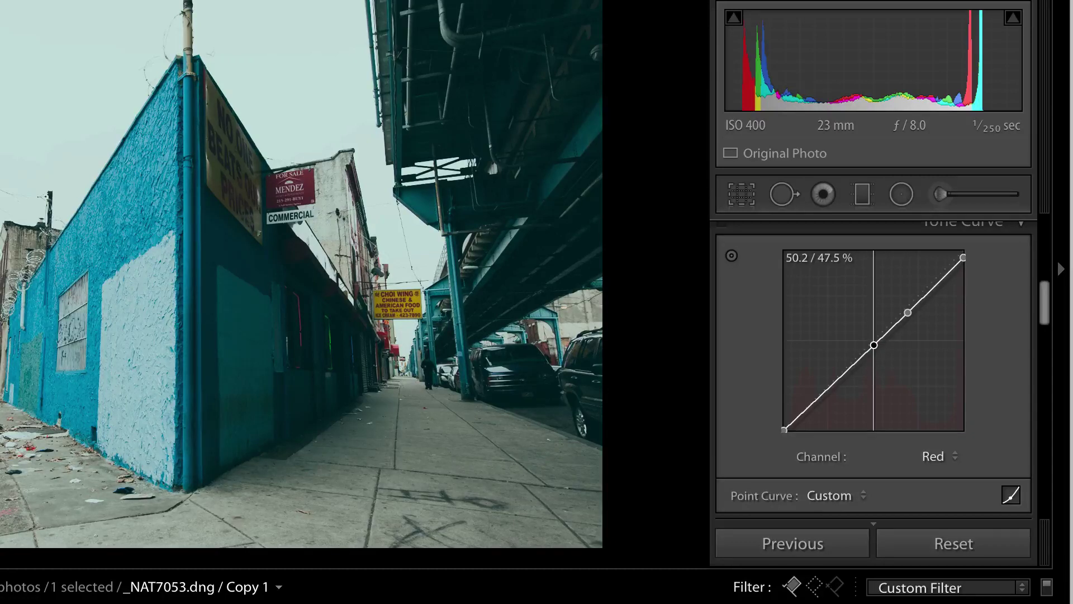
pyautogui.moveTo(874, 345); pyautogui.dragTo(873, 344)
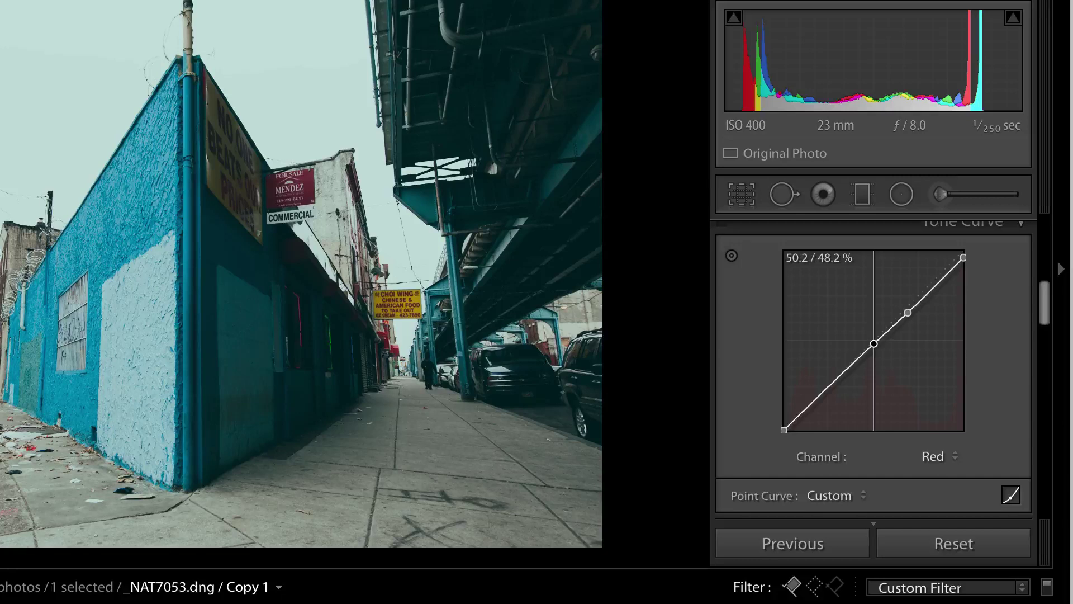
pyautogui.moveTo(874, 343); pyautogui.dragTo(873, 344)
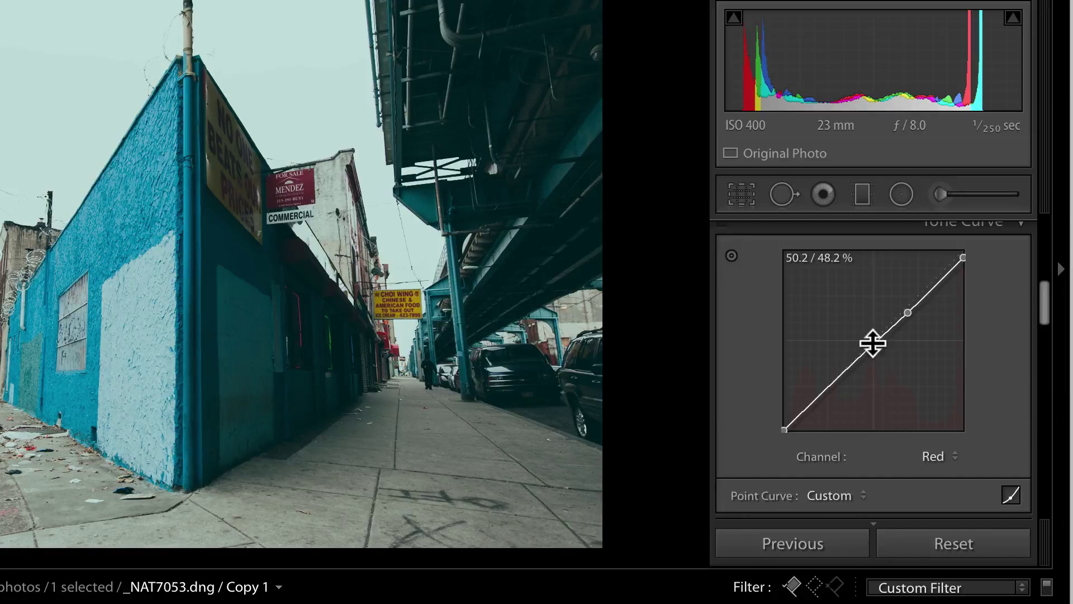
# On the Green curve, lower the top endpoint and pull a point near 70% down to 69.0 / 67.1%
pyautogui.click(925, 454)
pyautogui.click(926, 465)
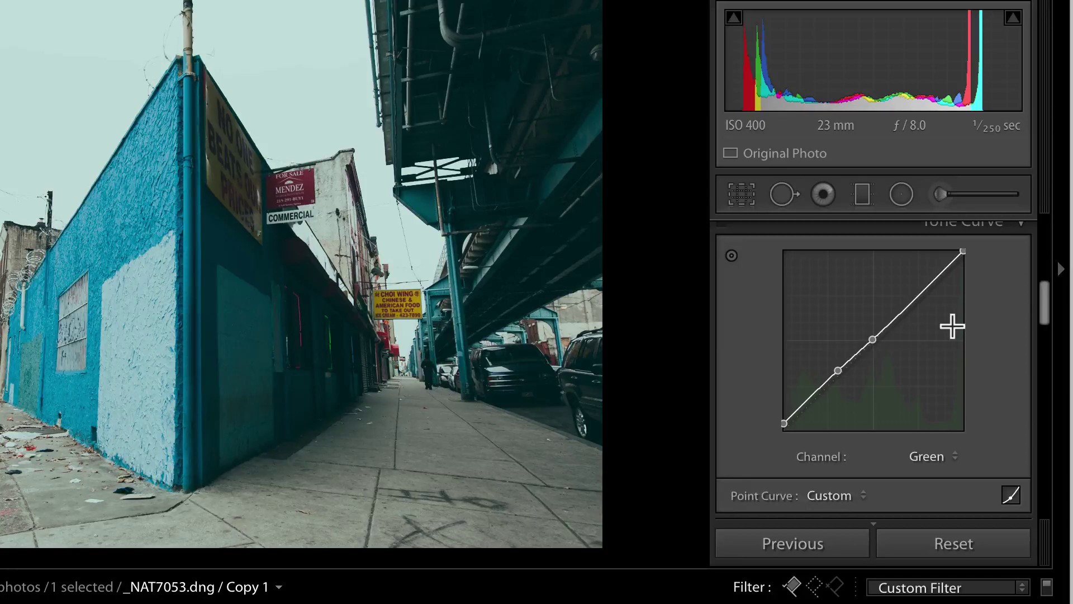
pyautogui.moveTo(963, 248)
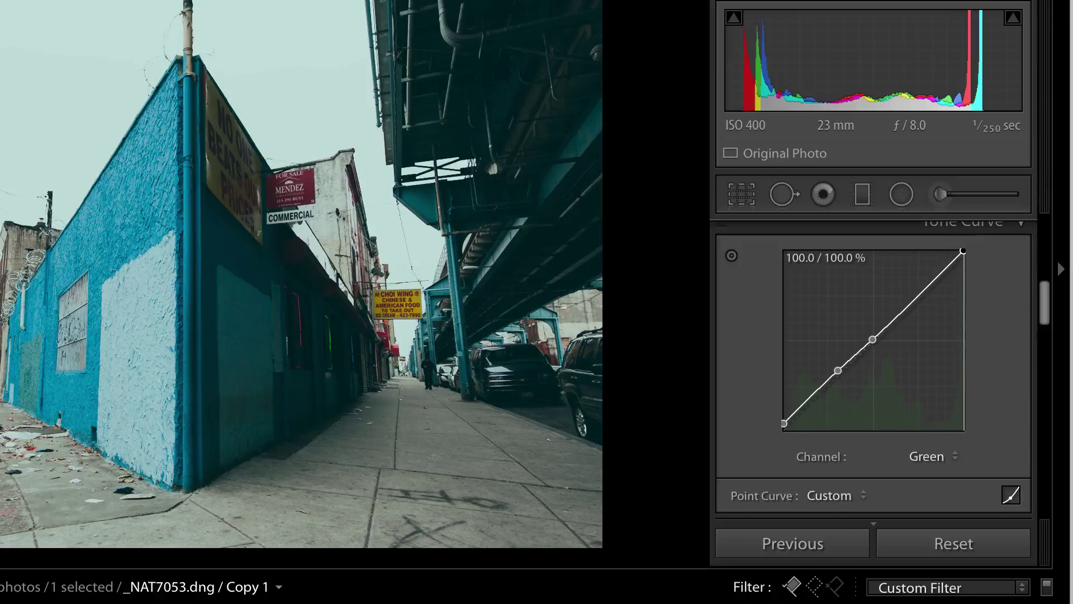
pyautogui.moveTo(962, 247); pyautogui.dragTo(963, 255)
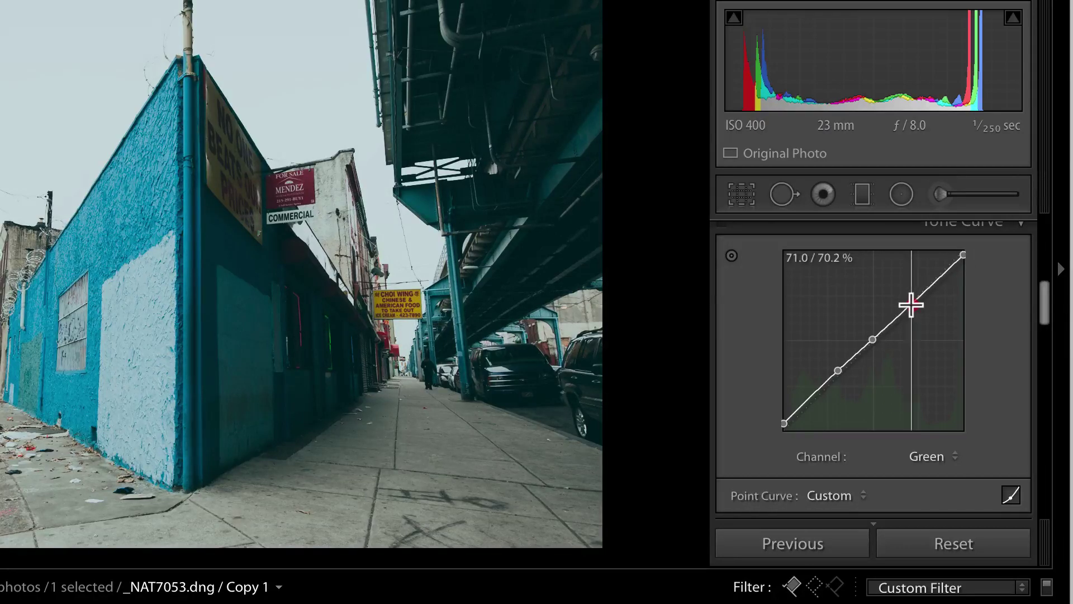
pyautogui.moveTo(911, 305); pyautogui.dragTo(908, 306)
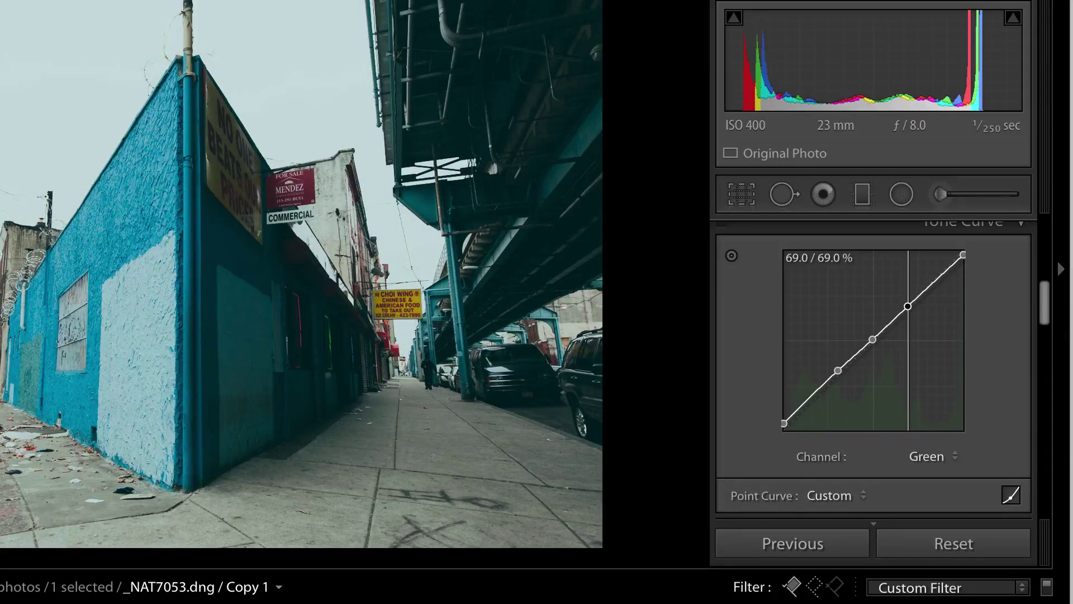
pyautogui.moveTo(908, 307); pyautogui.dragTo(906, 313)
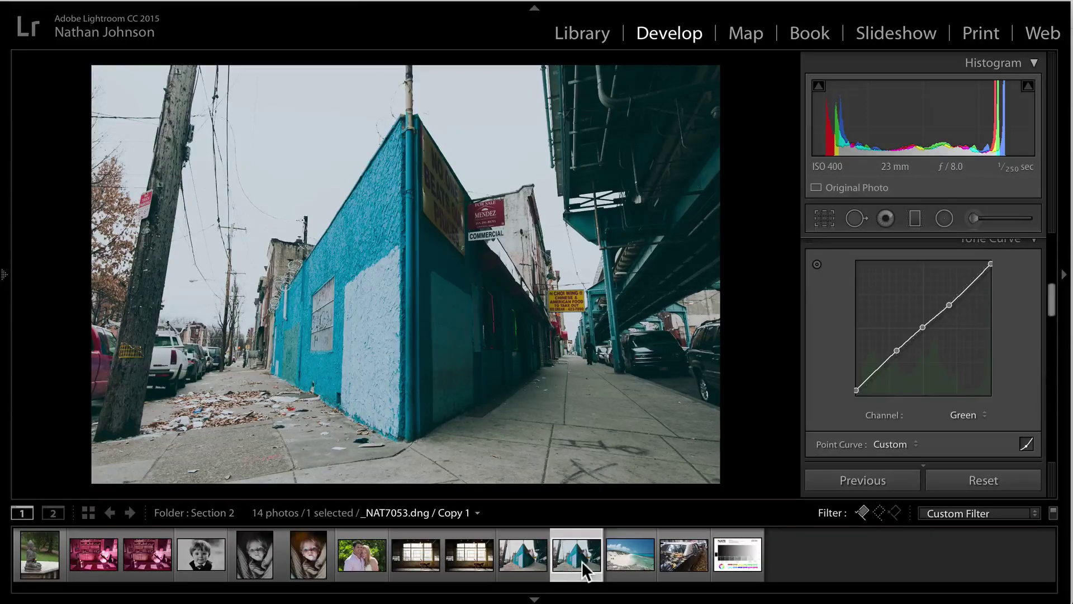
# Flip between _NAT7053.dng and its Copy 1 in the filmstrip, ending on _NAT7053.dng
pyautogui.click(529, 559)
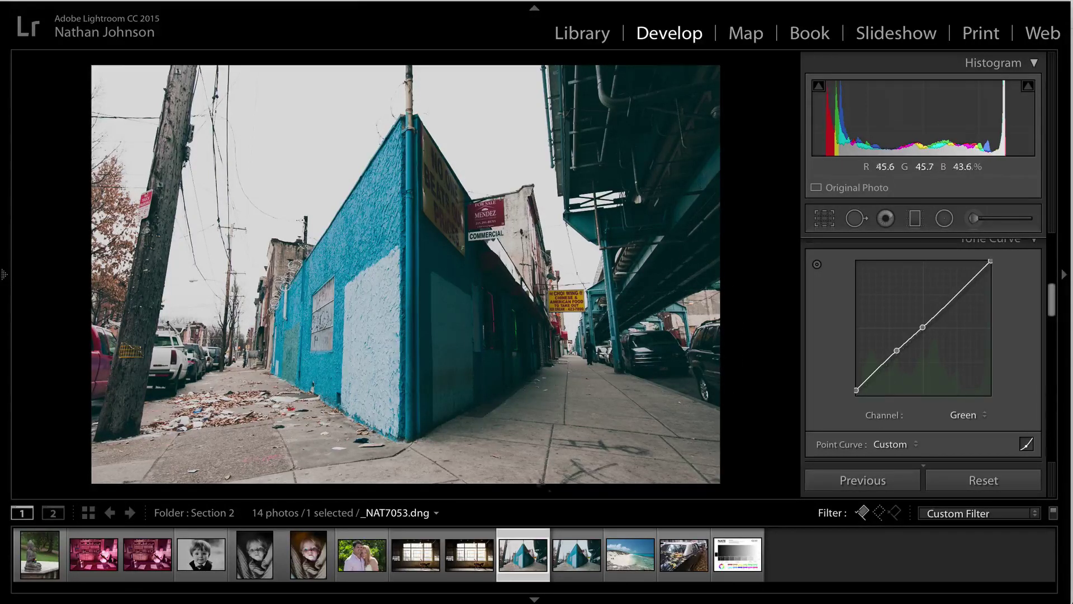
pyautogui.click(567, 556)
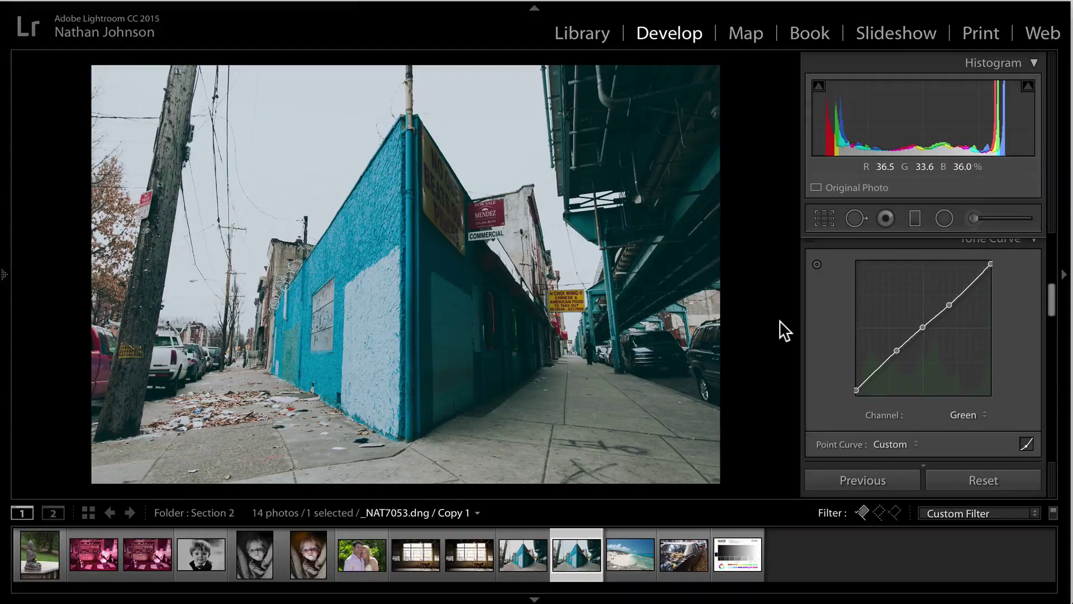
pyautogui.click(528, 548)
pyautogui.click(576, 551)
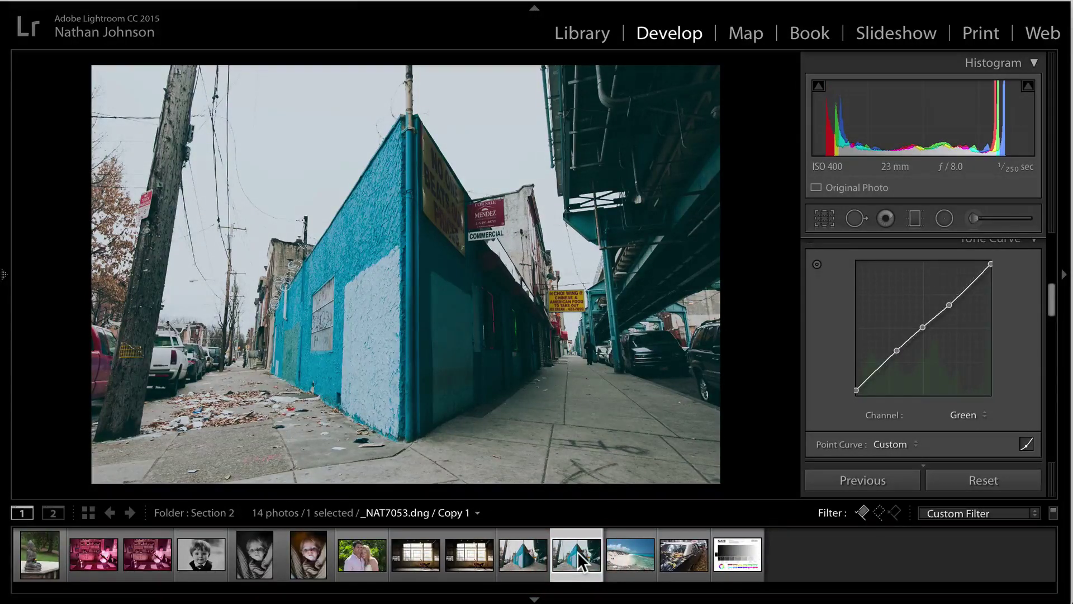
pyautogui.click(528, 560)
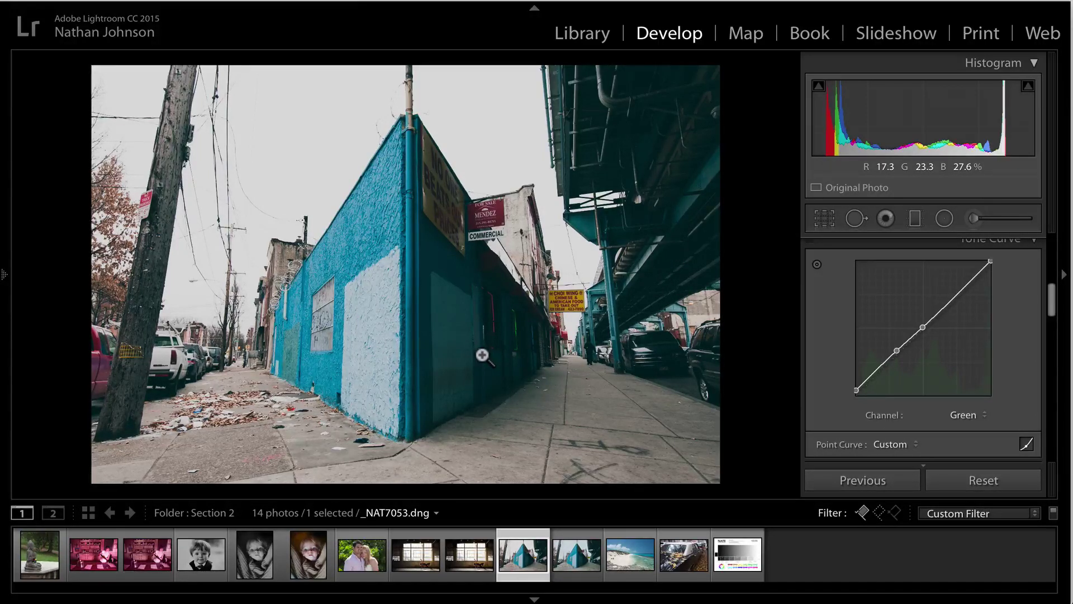
pyautogui.click(565, 545)
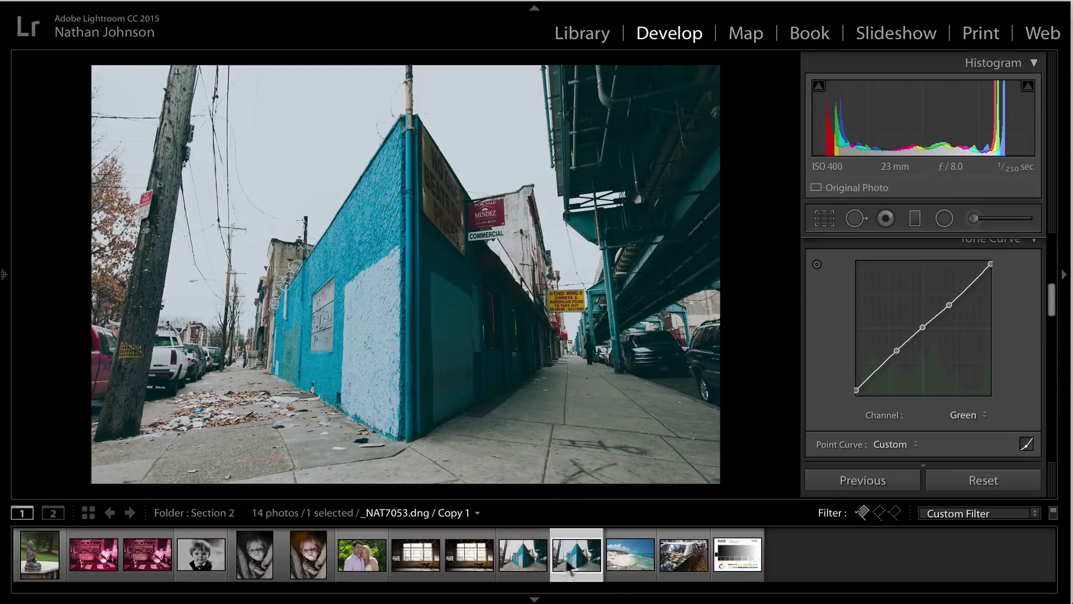
pyautogui.click(531, 570)
pyautogui.click(581, 562)
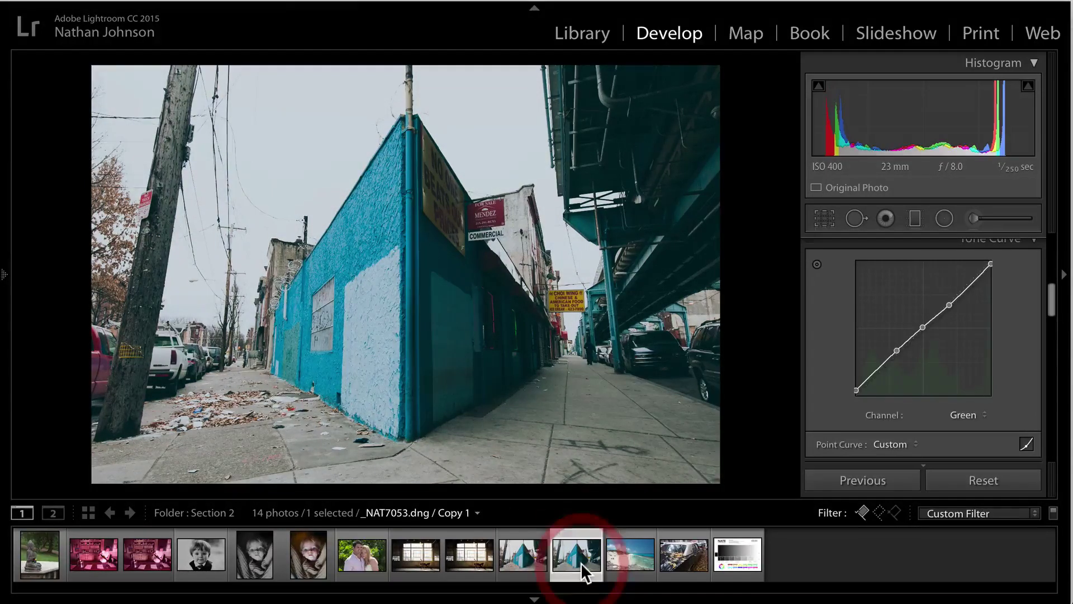
pyautogui.click(523, 557)
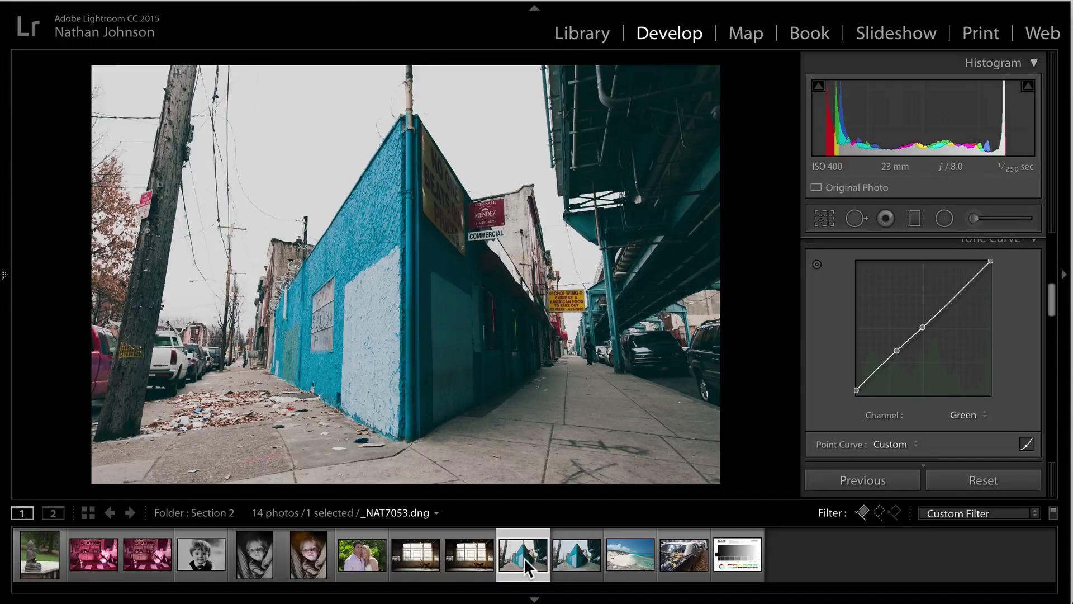
# Copy the street photo's Tone Curve and Color settings and paste them onto the Buddha statue photo
pyautogui.press('super+shift+c')
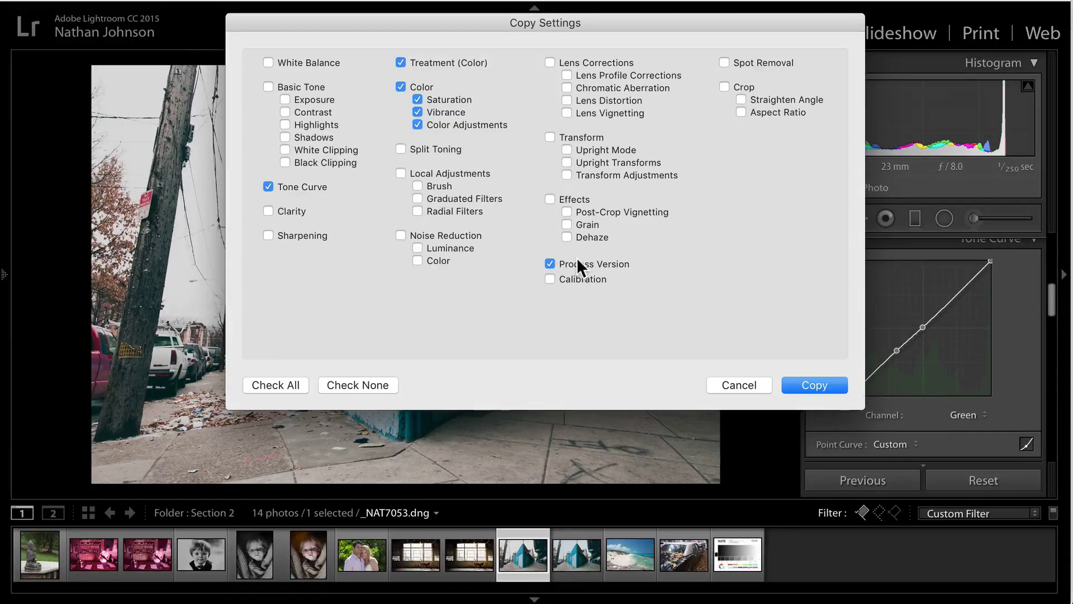
pyautogui.click(821, 385)
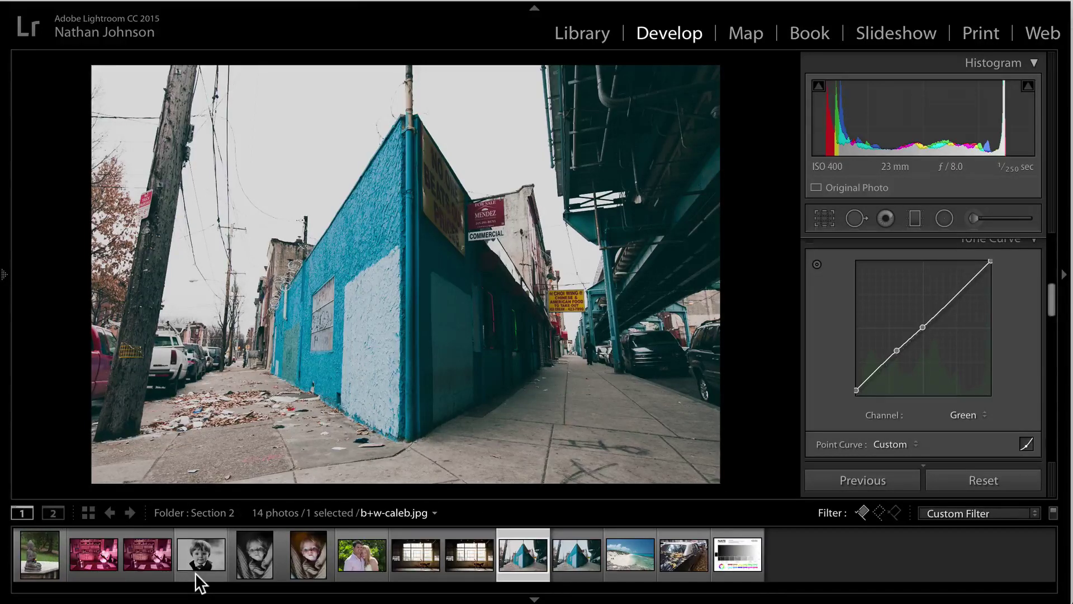
pyautogui.click(41, 547)
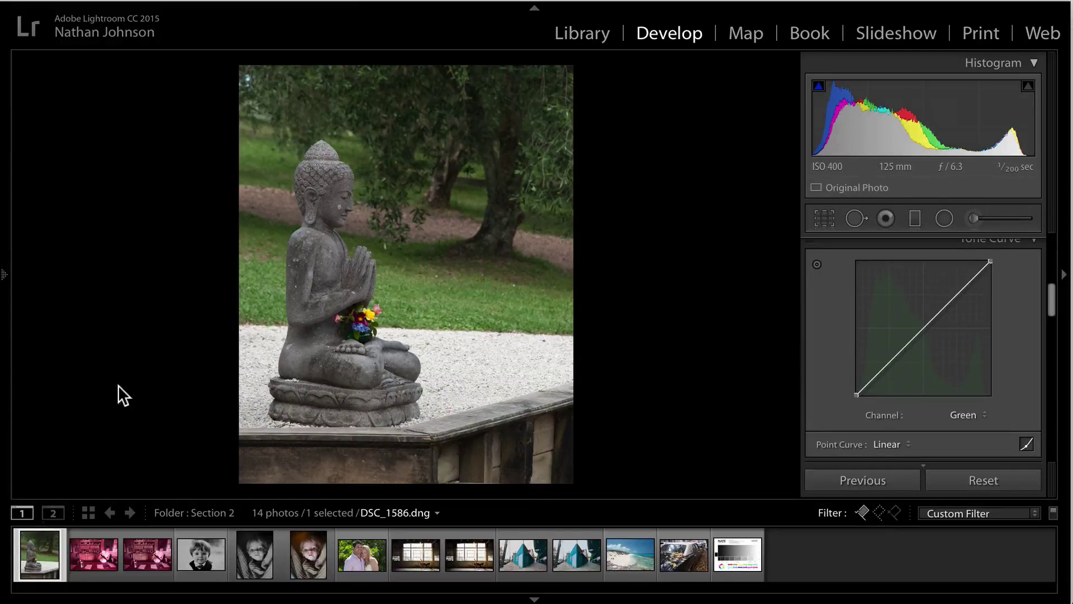
pyautogui.hotkey('ctrl', 'shift', 'v')
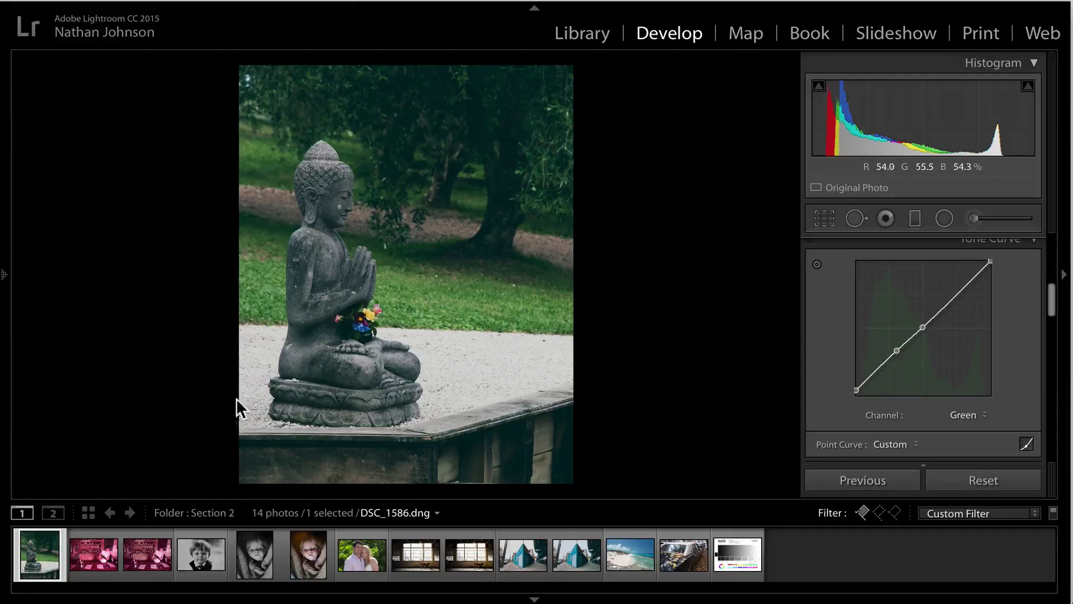
pyautogui.click(468, 555)
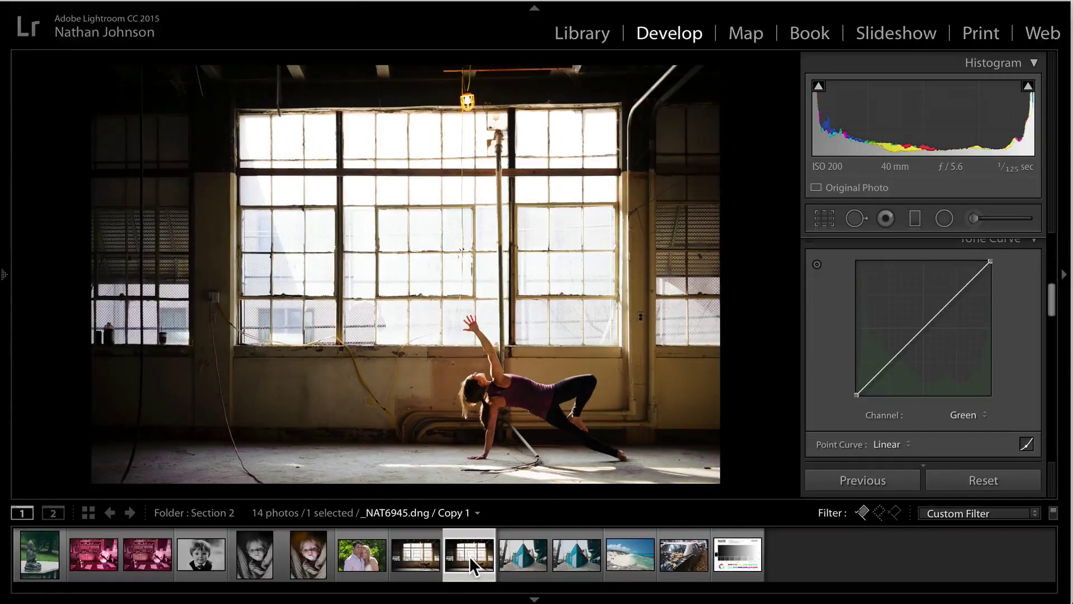
# Paste the copied look onto the dancer-by-the-windows photo twice, undoing it each time to keep it unedited
pyautogui.hotkey('ctrl', 'shift', 'v')
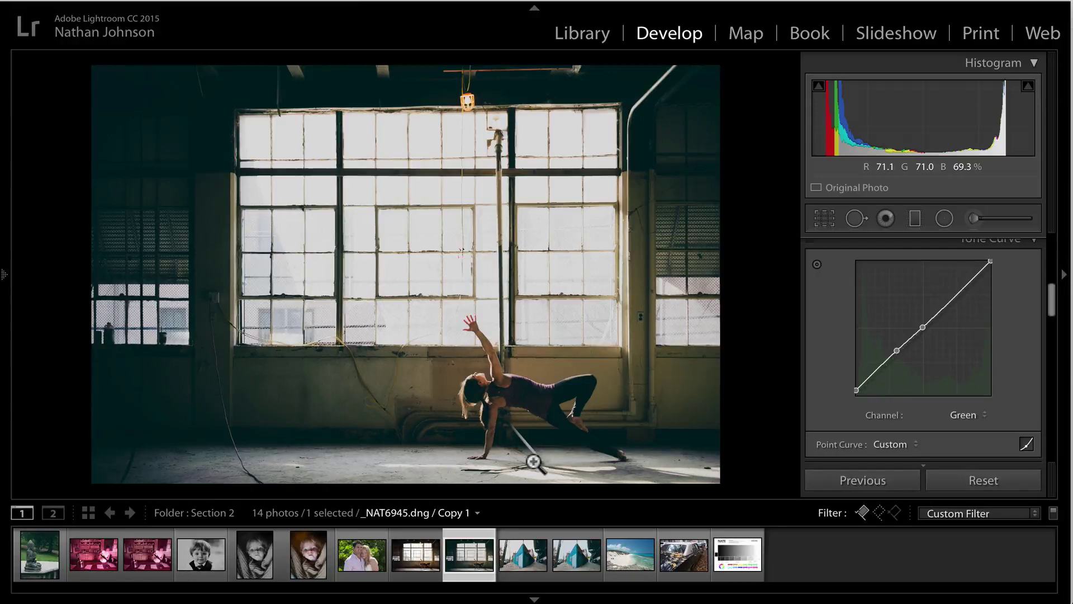
pyautogui.hotkey('ctrl', 'z')
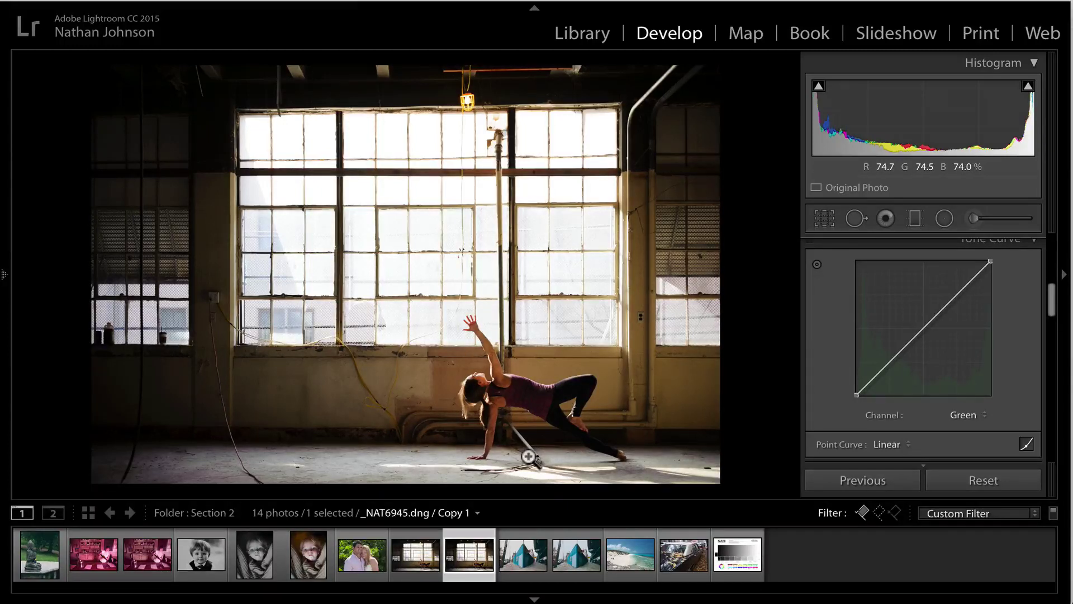
pyautogui.hotkey('ctrl', 'shift', 'v')
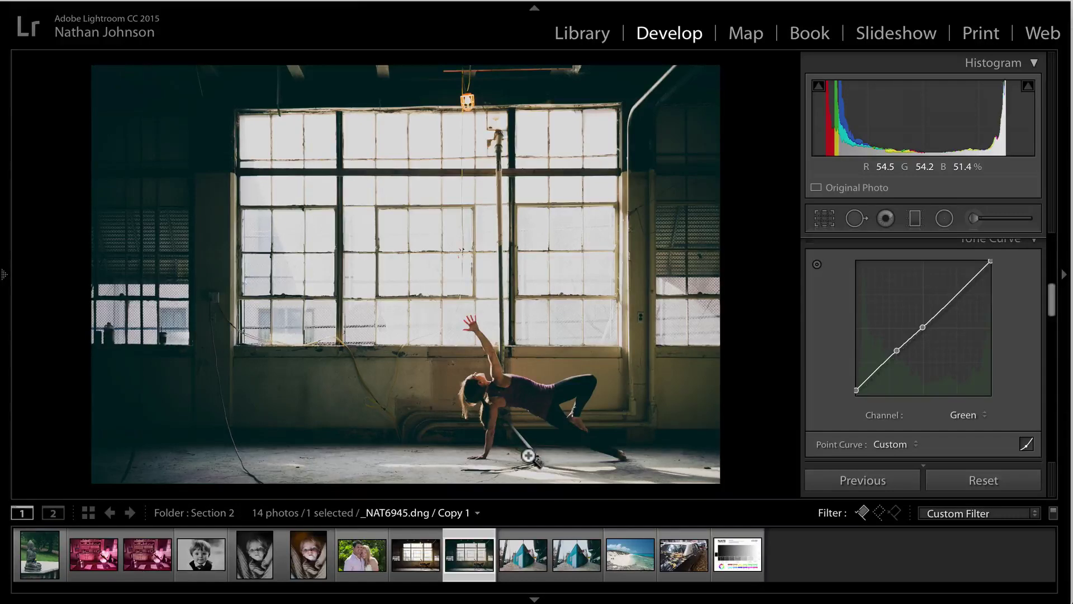
pyautogui.hotkey('ctrl', 'z')
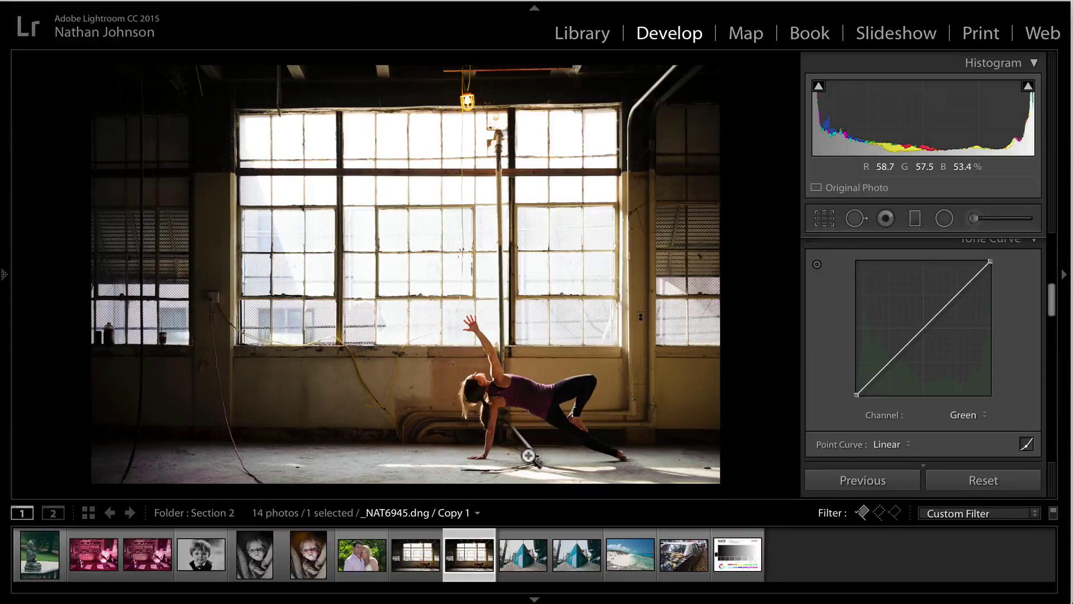
pyautogui.click(525, 544)
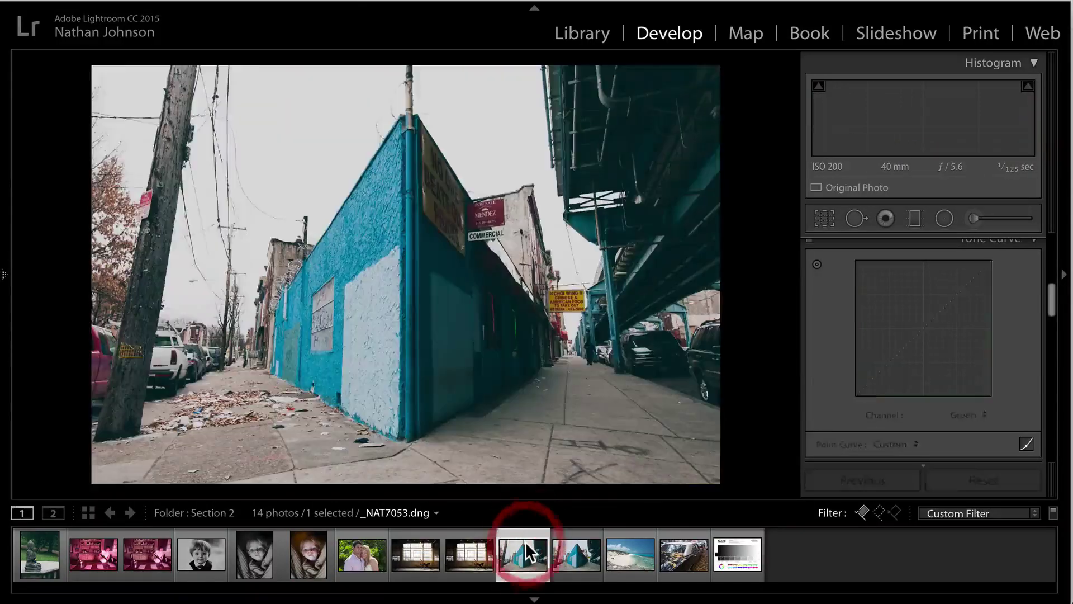